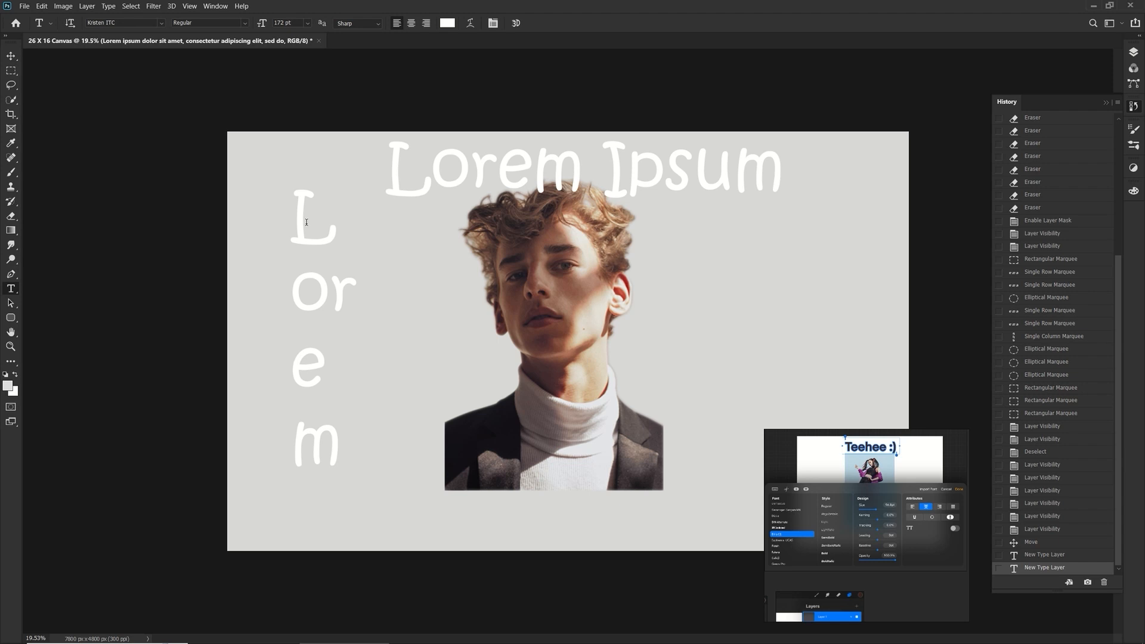
Step: Narrow the wrapped Lorem paragraph text box beside the portrait slightly so its letters reflow, and apply the edit
left_click(307, 202)
double_click(314, 235)
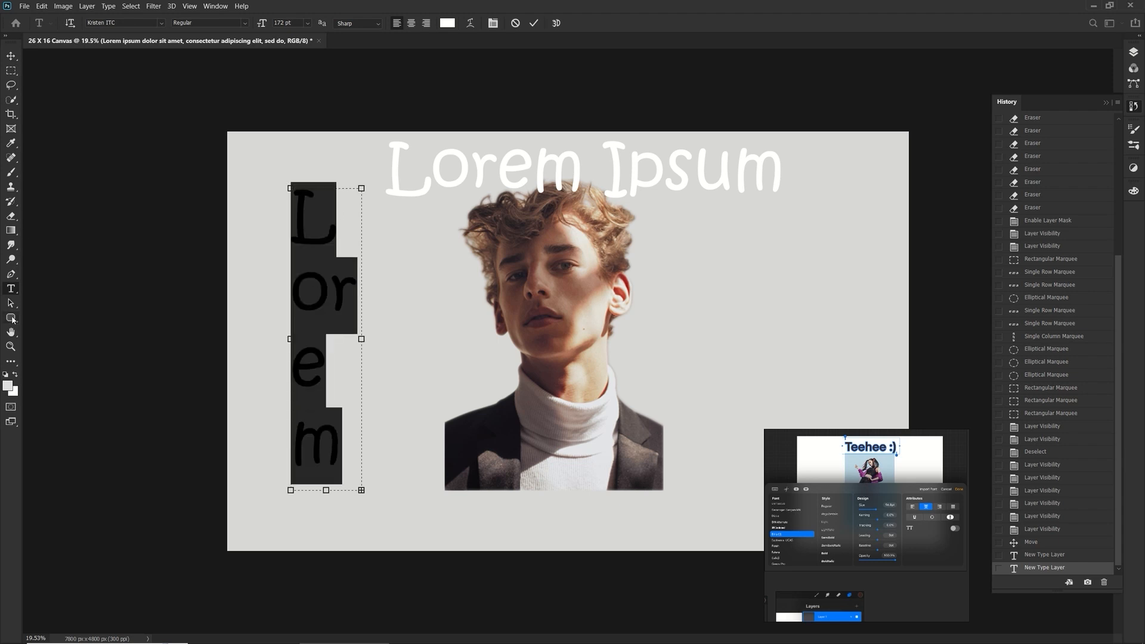
left_click_drag(361, 322, 354, 323)
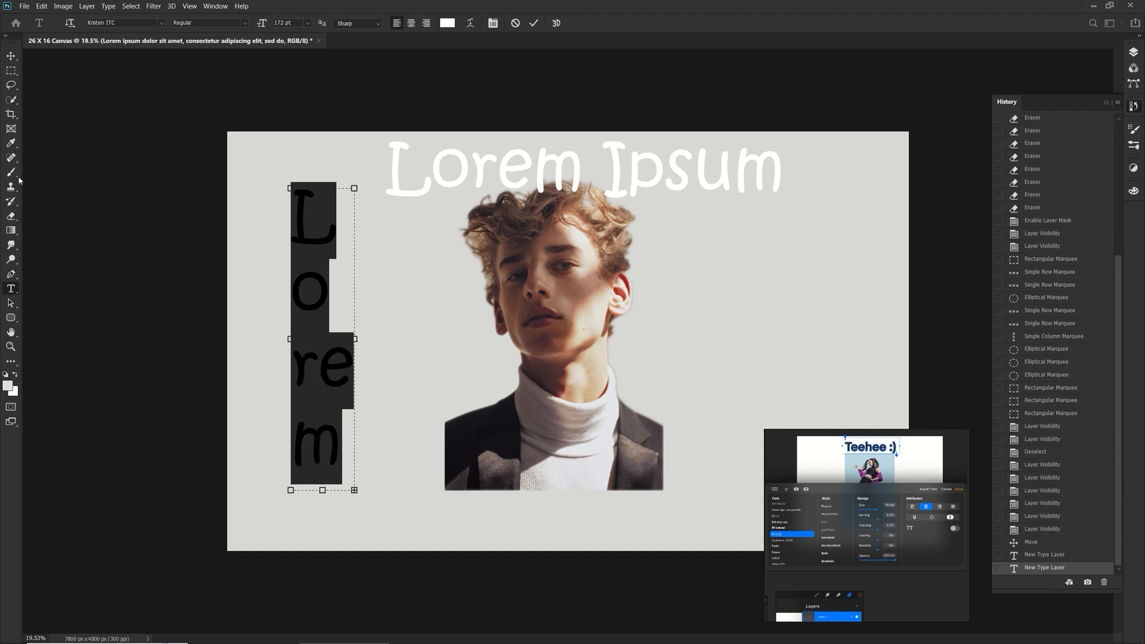
left_click(12, 288)
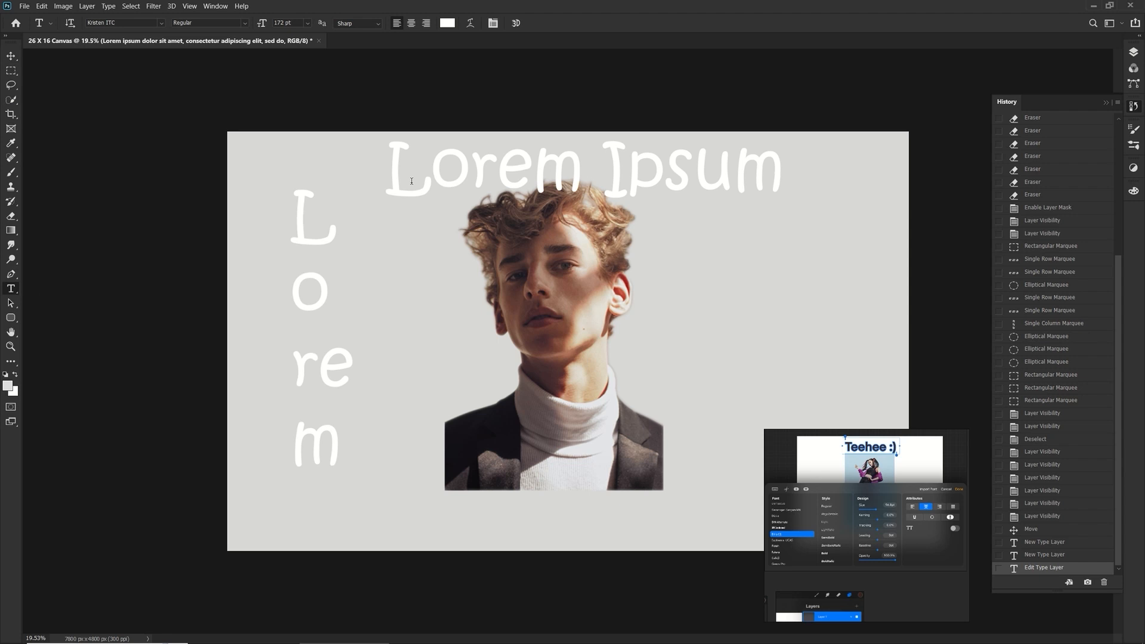
Step: Open the Lorem Ipsum heading for text editing and examine how its single line of point text behaves
left_click(396, 172)
left_click_drag(396, 172, 651, 164)
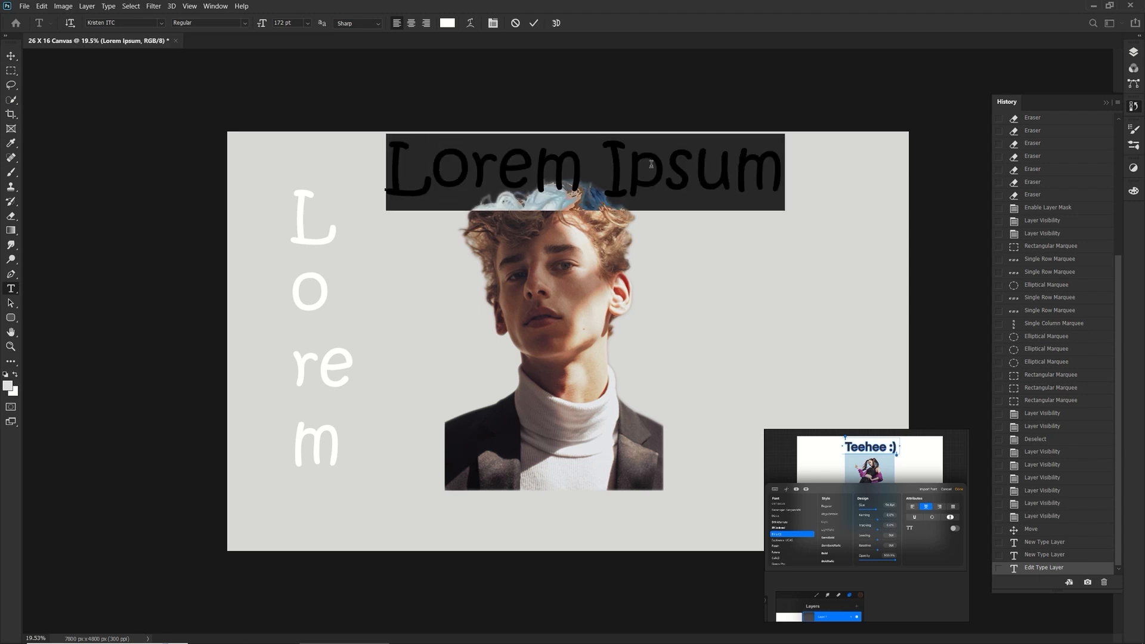
left_click(491, 166)
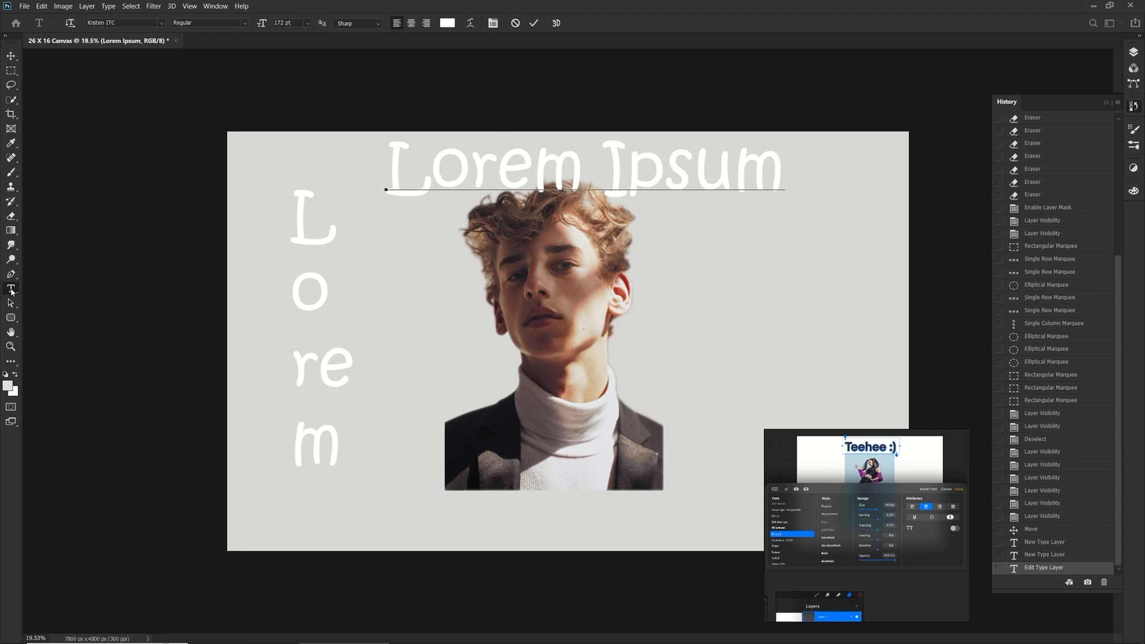
Step: Add a vertical placeholder text box along the portrait with the Vertical Type tool, about 1034 px wide and 3751 px high
left_click_drag(11, 292, 59, 302)
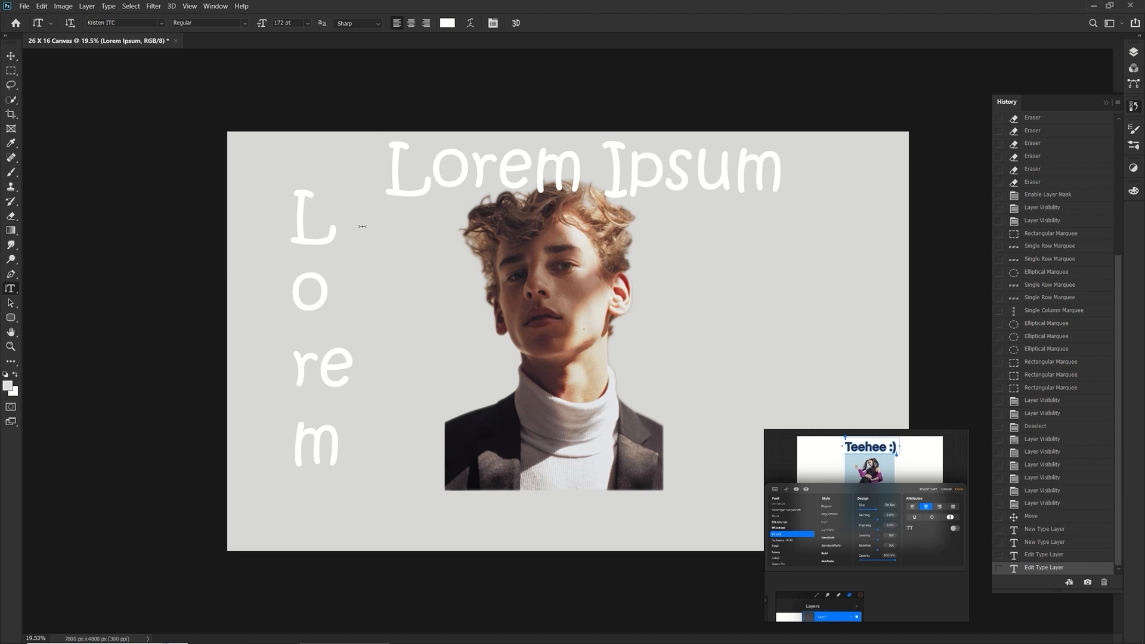
left_click_drag(374, 215, 464, 522)
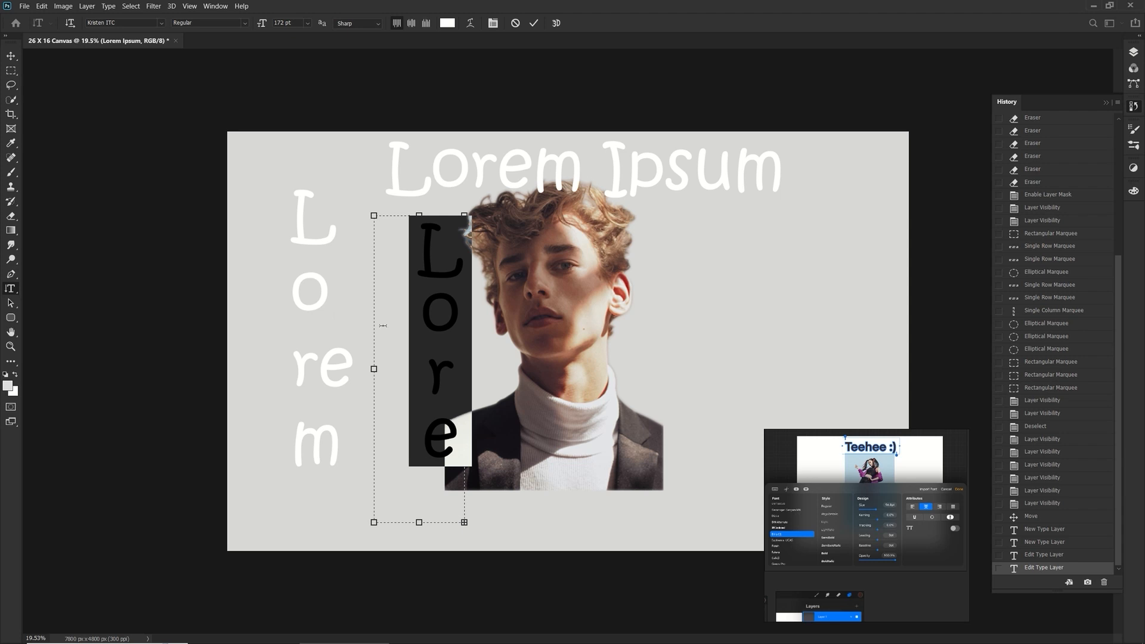
left_click_drag(419, 523, 419, 544)
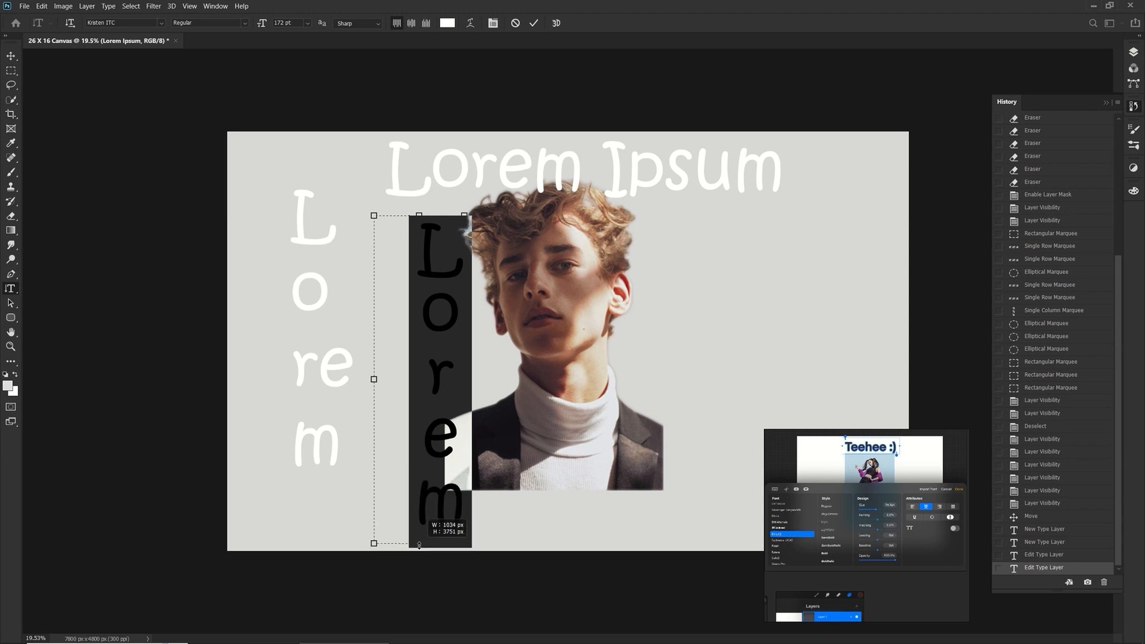
key("ctrl+Return")
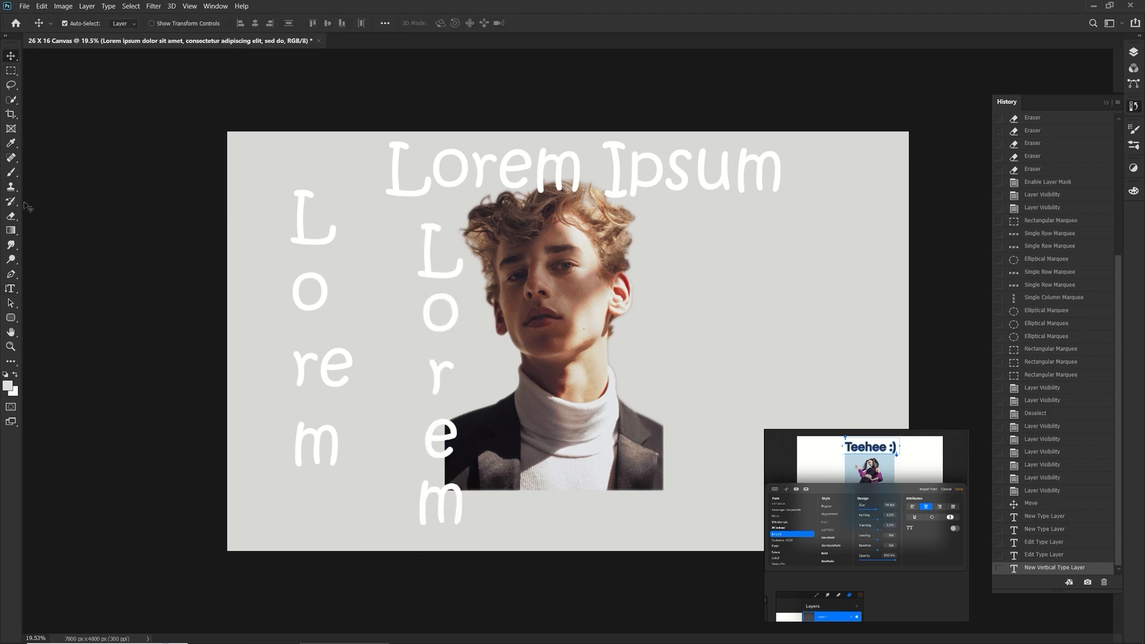
Step: Create a tall Lorem-shaped selection beside the portrait with the Vertical Type Mask tool, and shift it slightly together with the vertical text
left_click(11, 289)
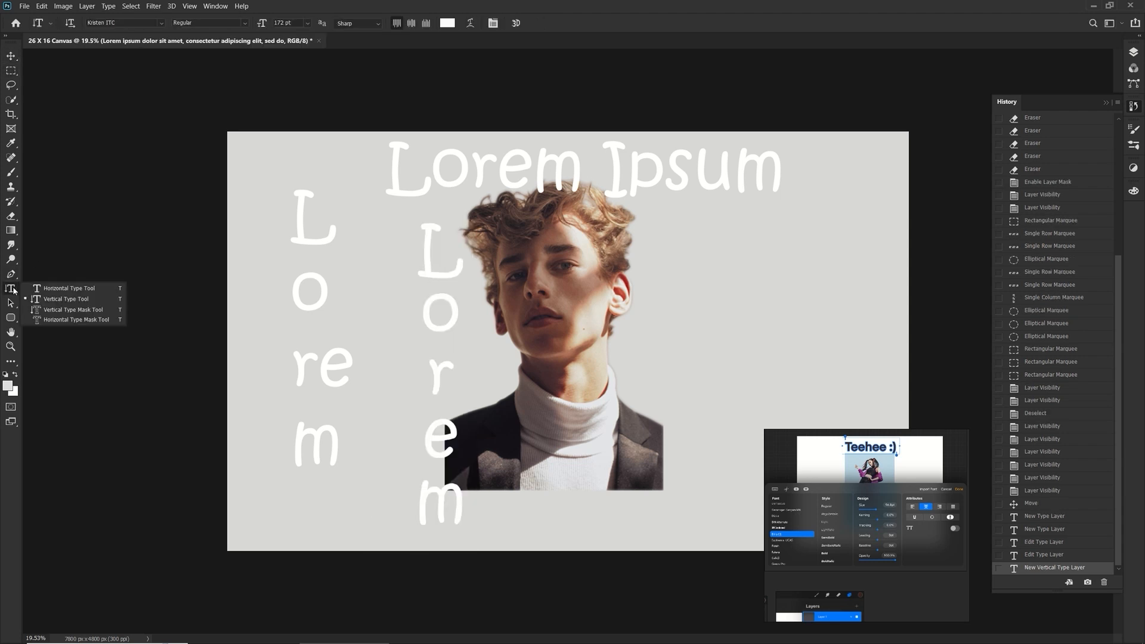
left_click(55, 310)
left_click_drag(690, 215, 769, 529)
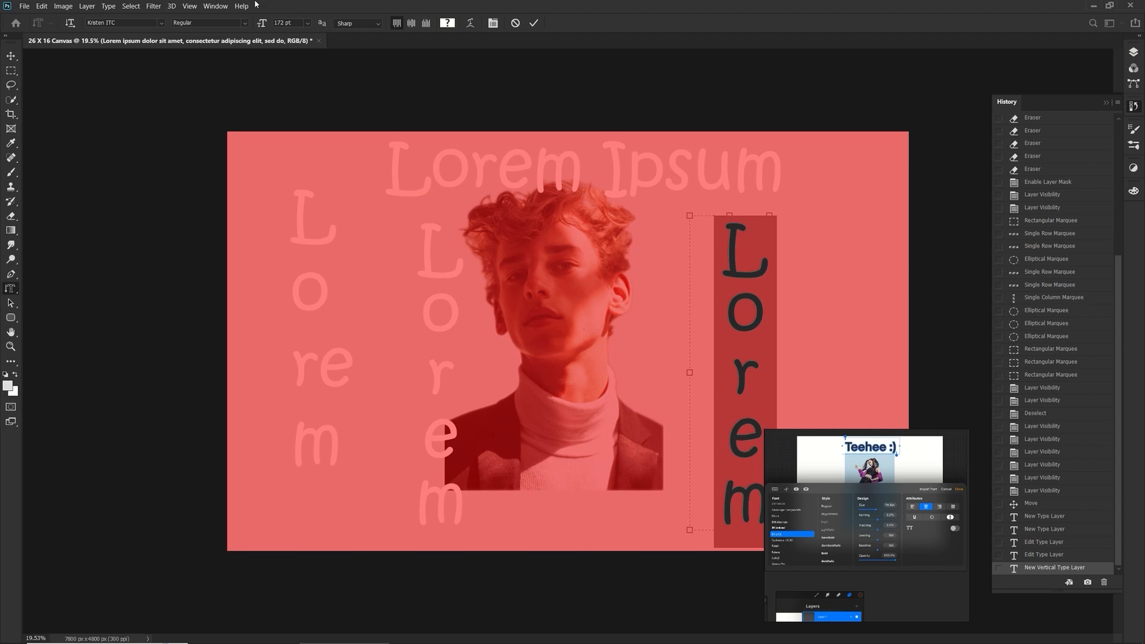
left_click(11, 56)
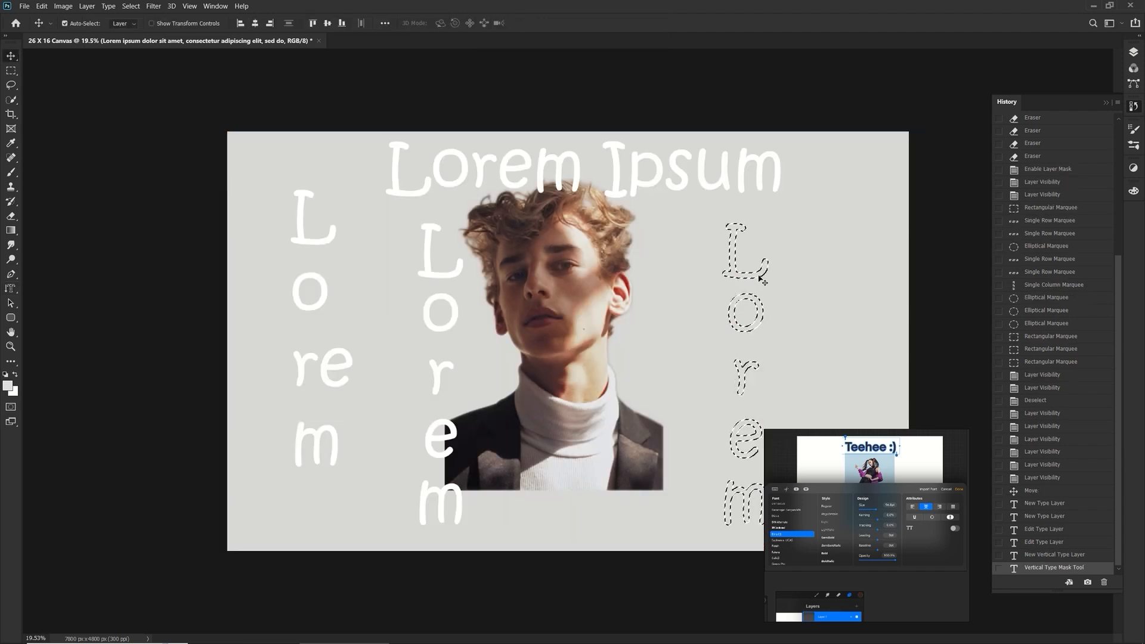
left_click_drag(762, 281, 737, 275)
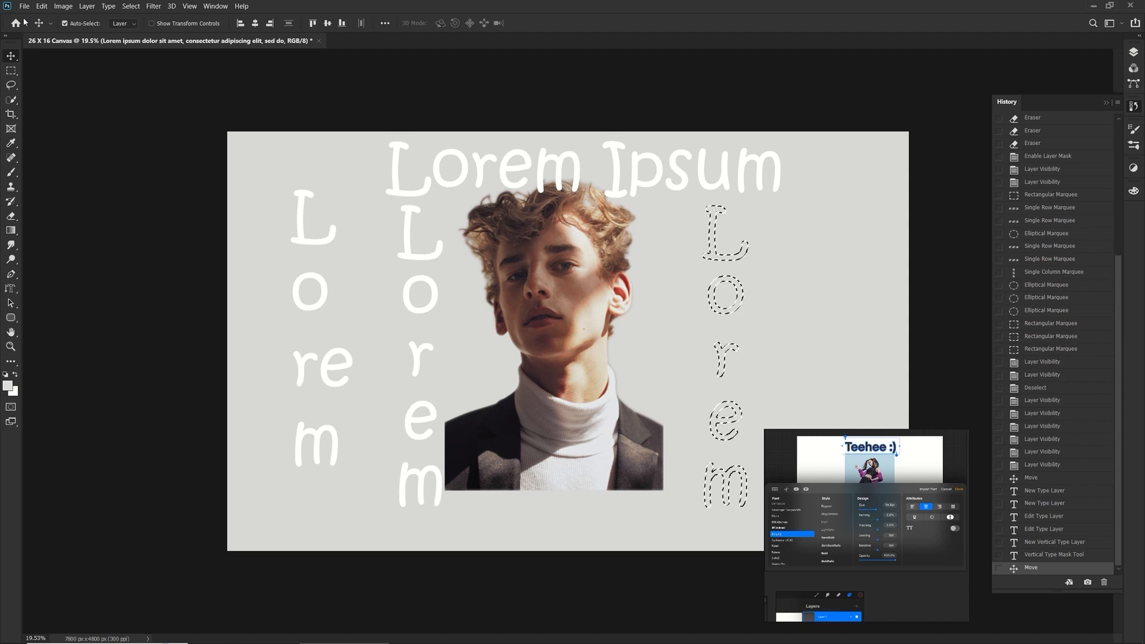
Step: Try to fill the Lorem-shaped selection with the Paint Bucket and the Brush, checking which layer is active
left_click(11, 230)
left_click(66, 242)
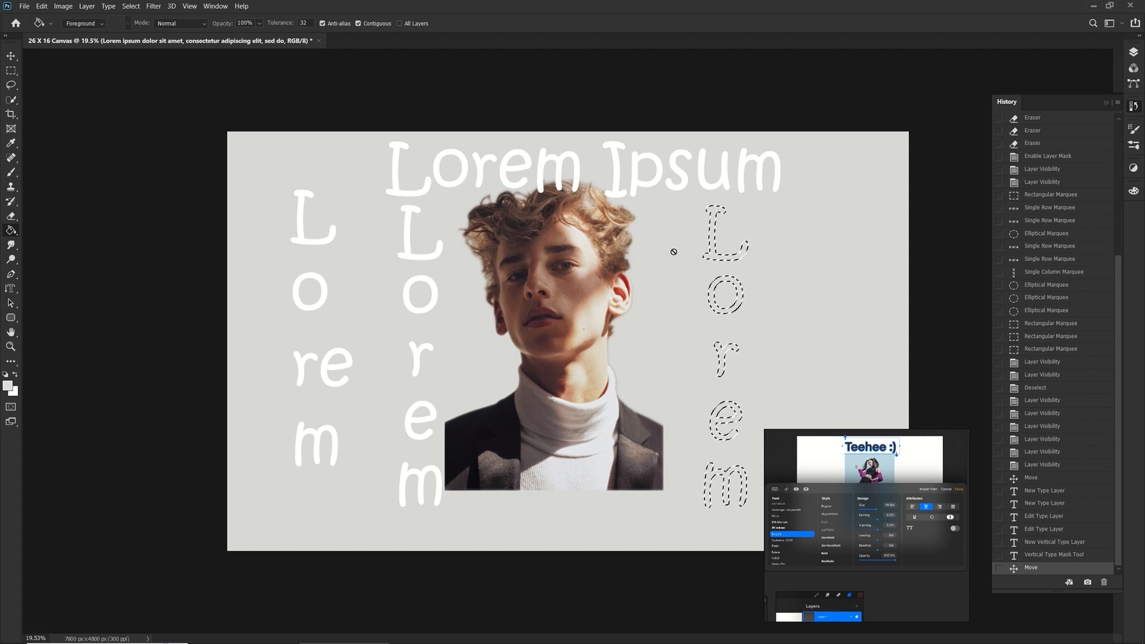
left_click(1134, 52)
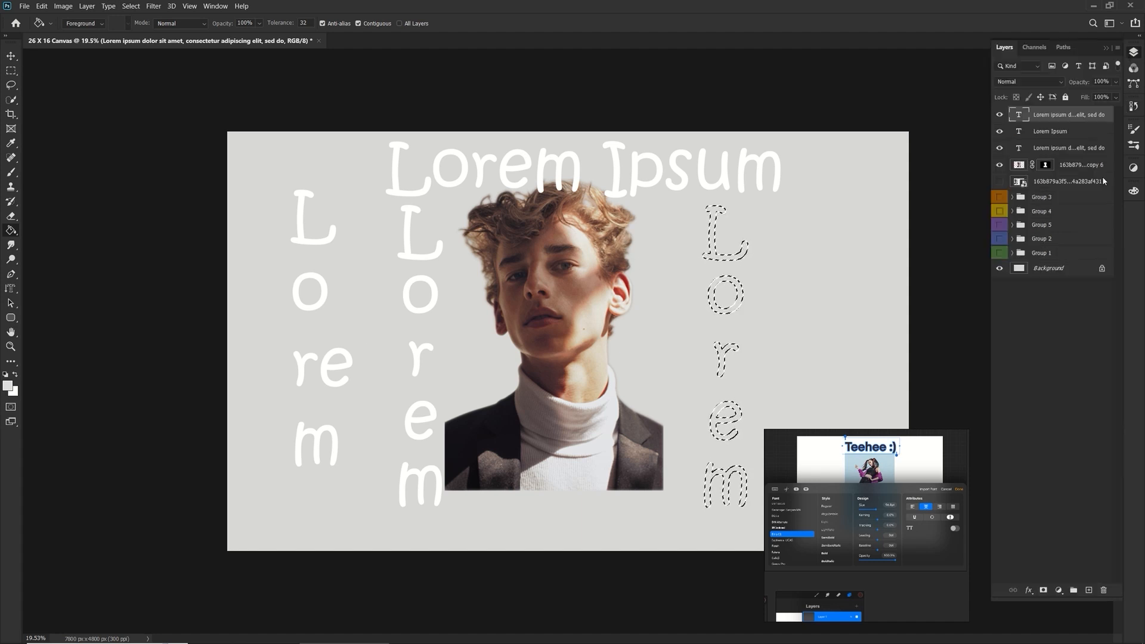
left_click(1000, 115)
left_click(1000, 115)
left_click(11, 173)
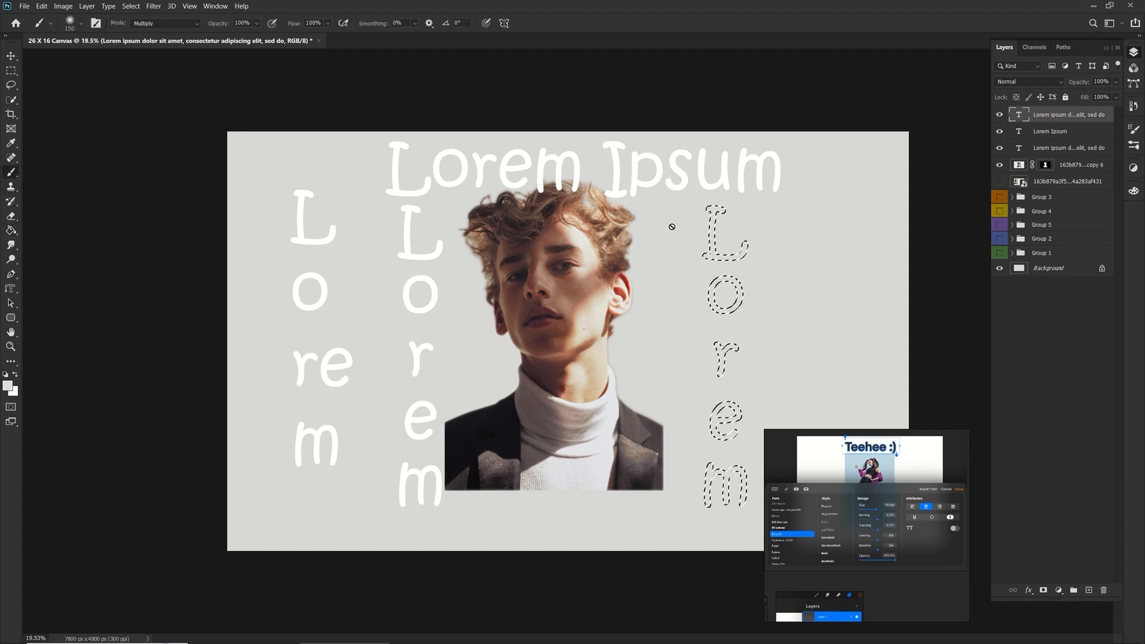
Step: Create a Lorem ipsum selection across the hair with the Horizontal Type Mask tool, widening its box to fit both words on one line
left_click(10, 288)
left_click(43, 320)
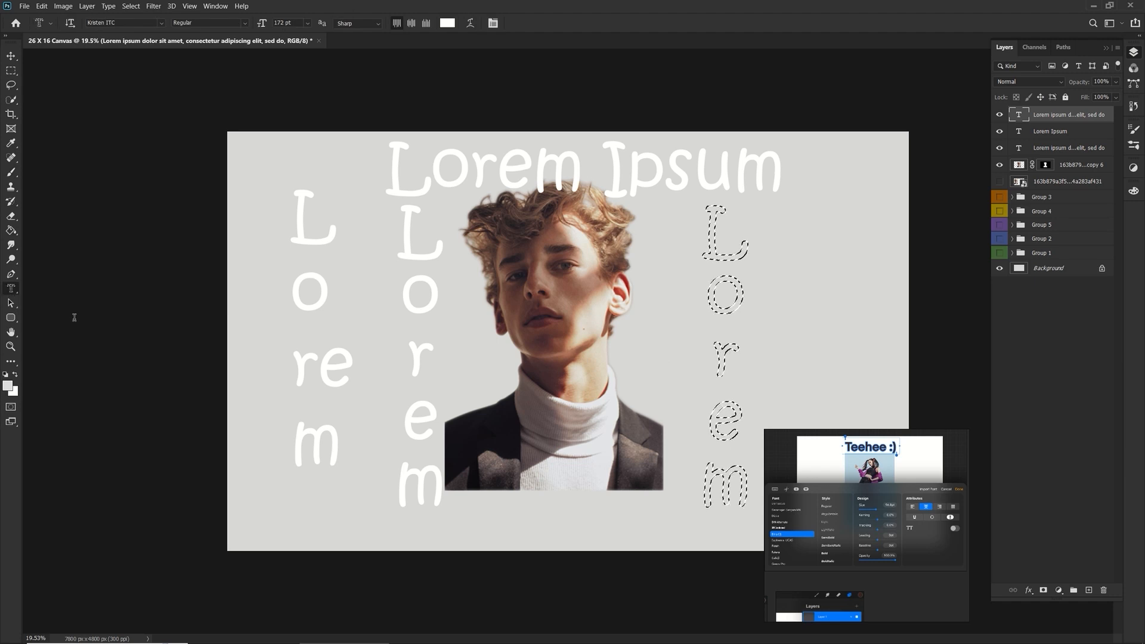
left_click_drag(341, 177, 663, 261)
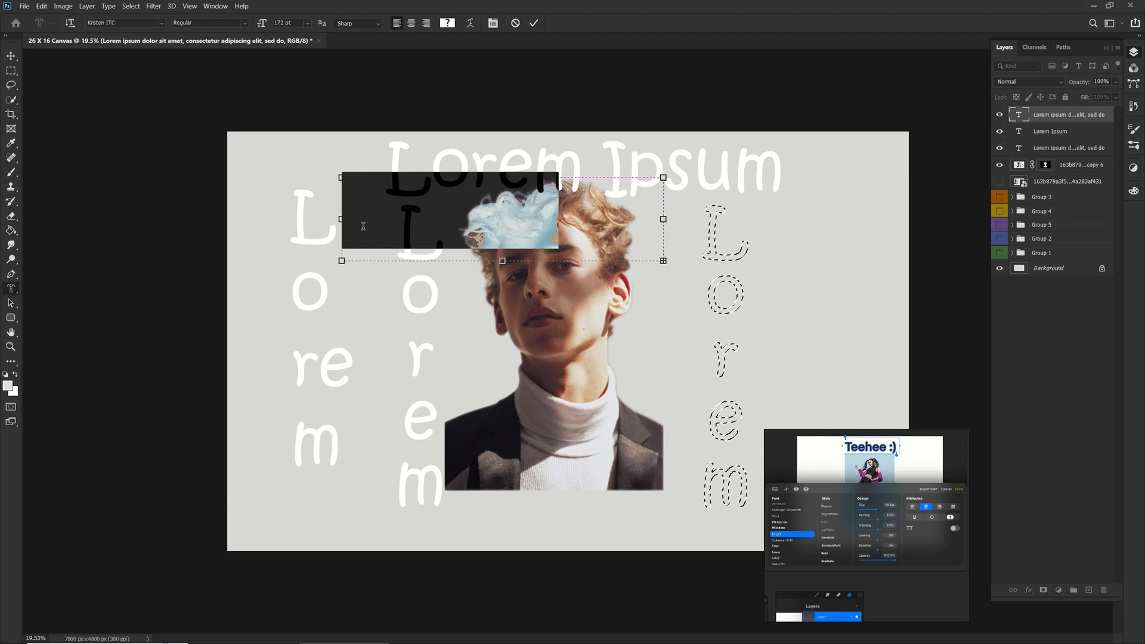
left_click(583, 179)
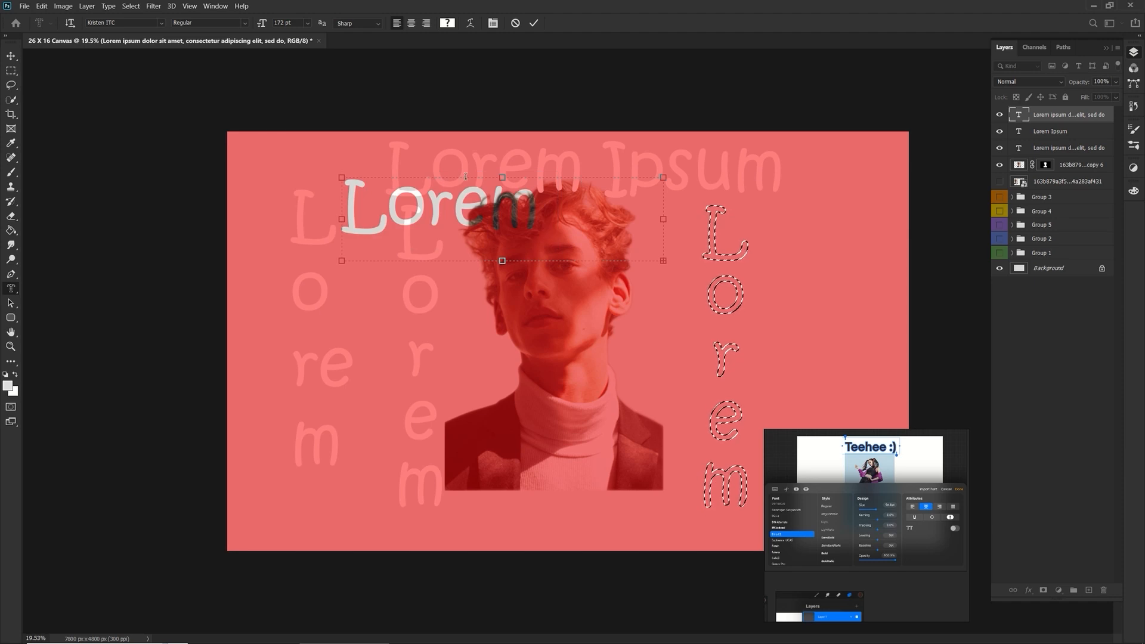
left_click_drag(466, 176, 492, 178)
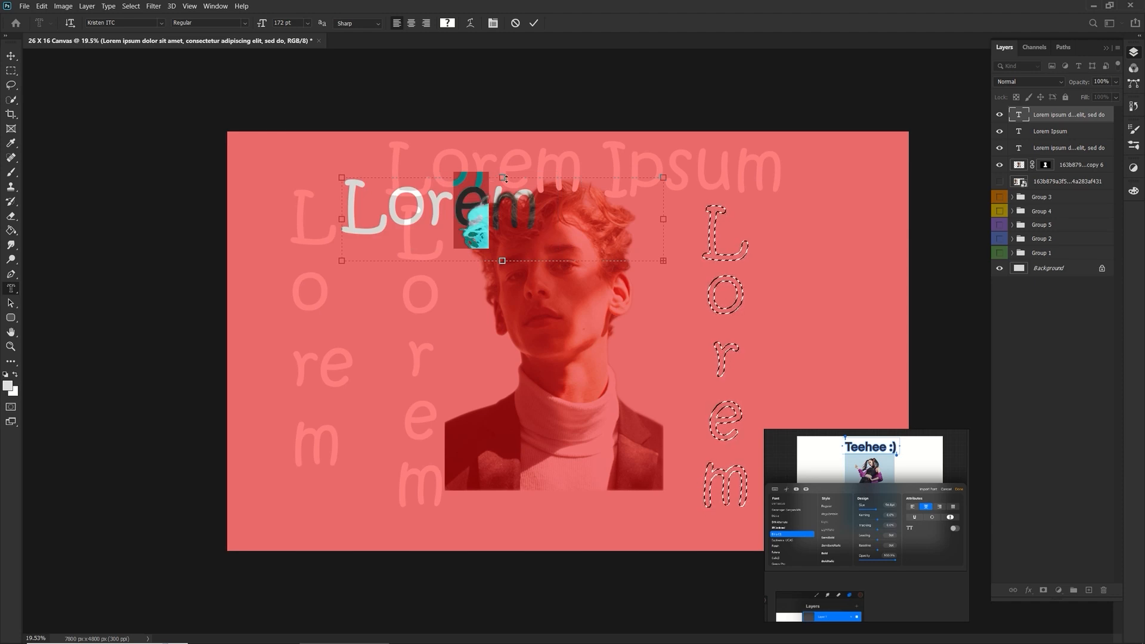
left_click_drag(663, 219, 744, 220)
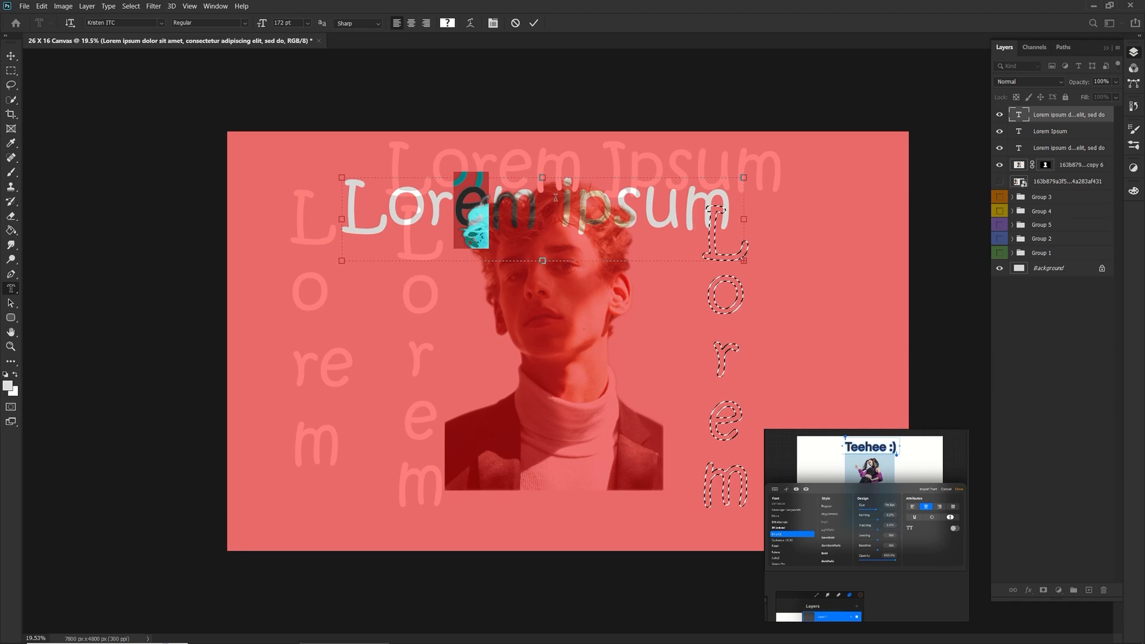
left_click(11, 56)
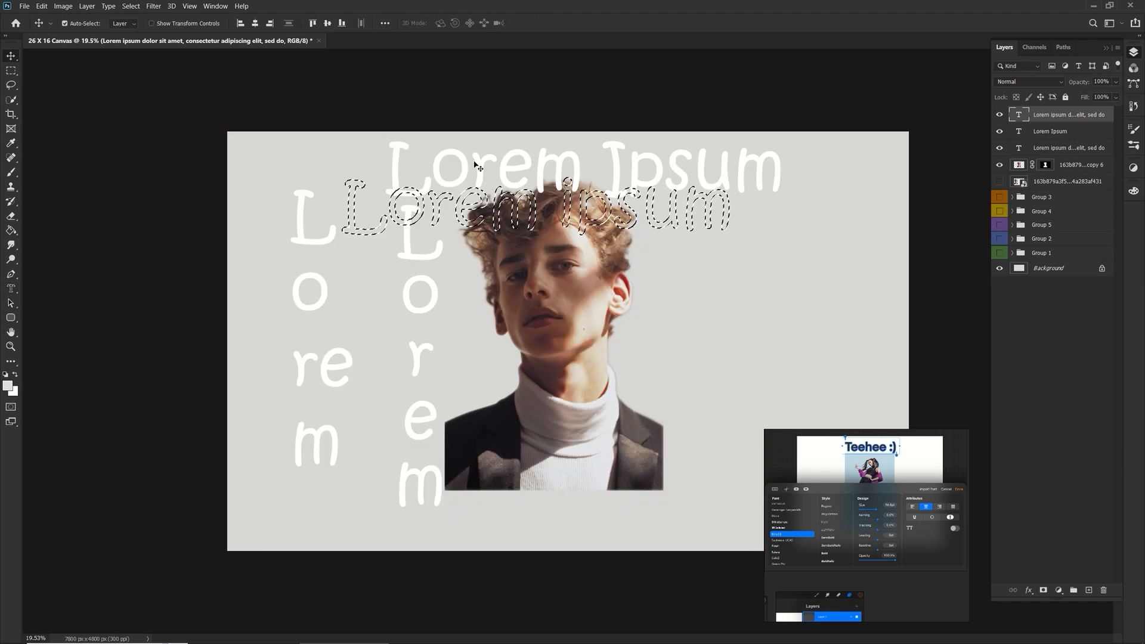
Step: Move the Lorem Ipsum heading and the type selection down and to the right on the canvas, and delete the vertical text layer
left_click_drag(486, 190, 580, 211)
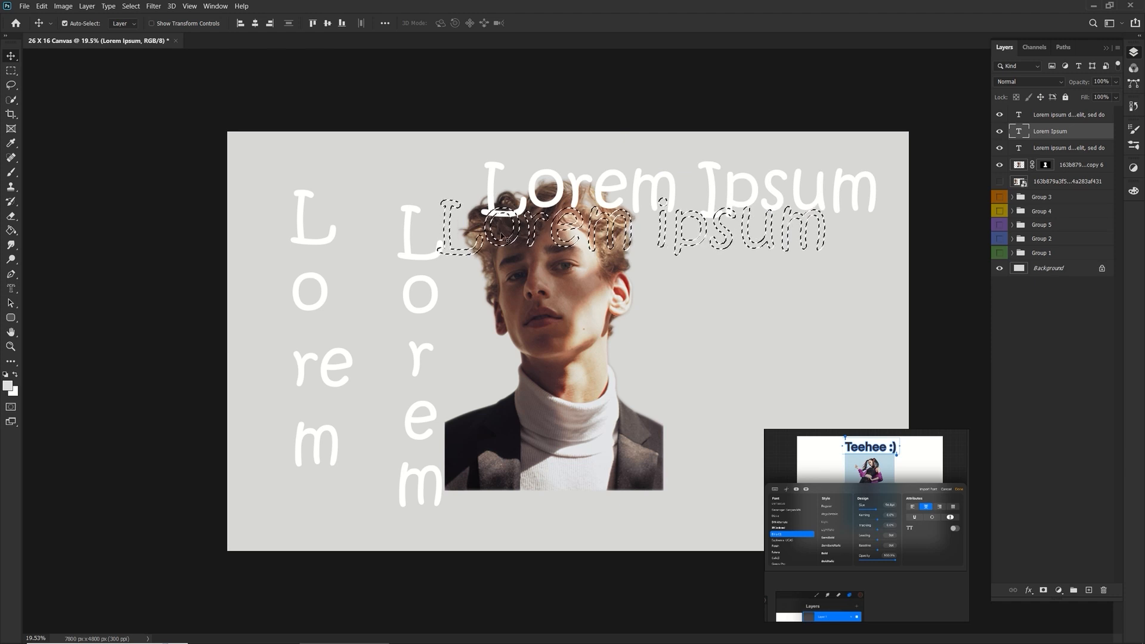
left_click_drag(1071, 114, 1104, 590)
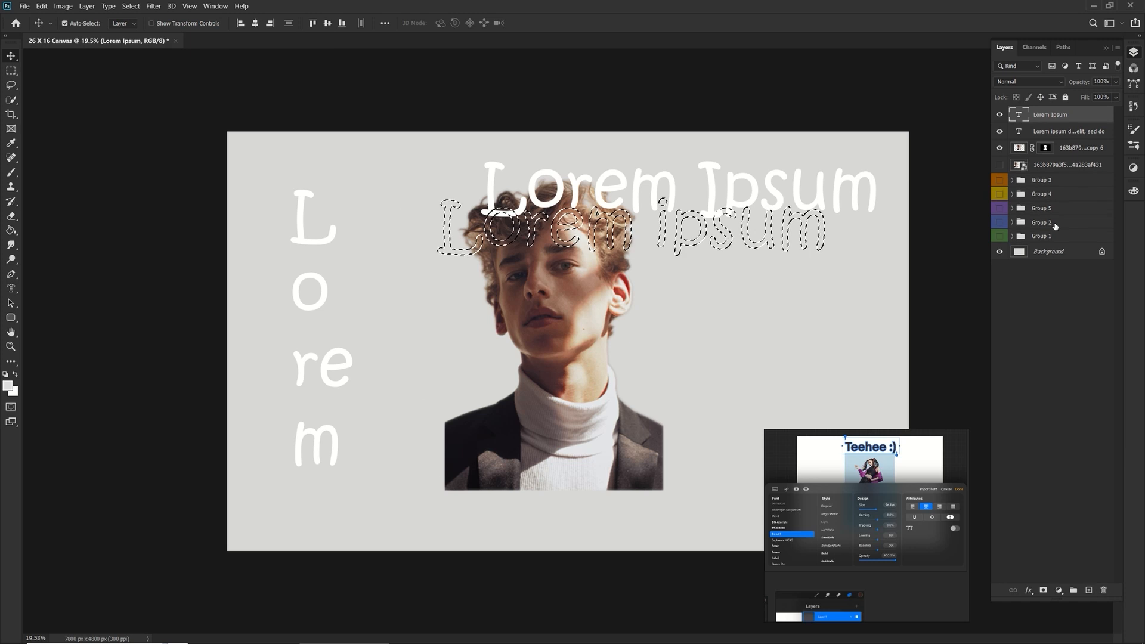
Step: Hide the Lorem Ipsum heading layer and make the wrapped Lorem paragraph text layer active
left_click(1062, 132)
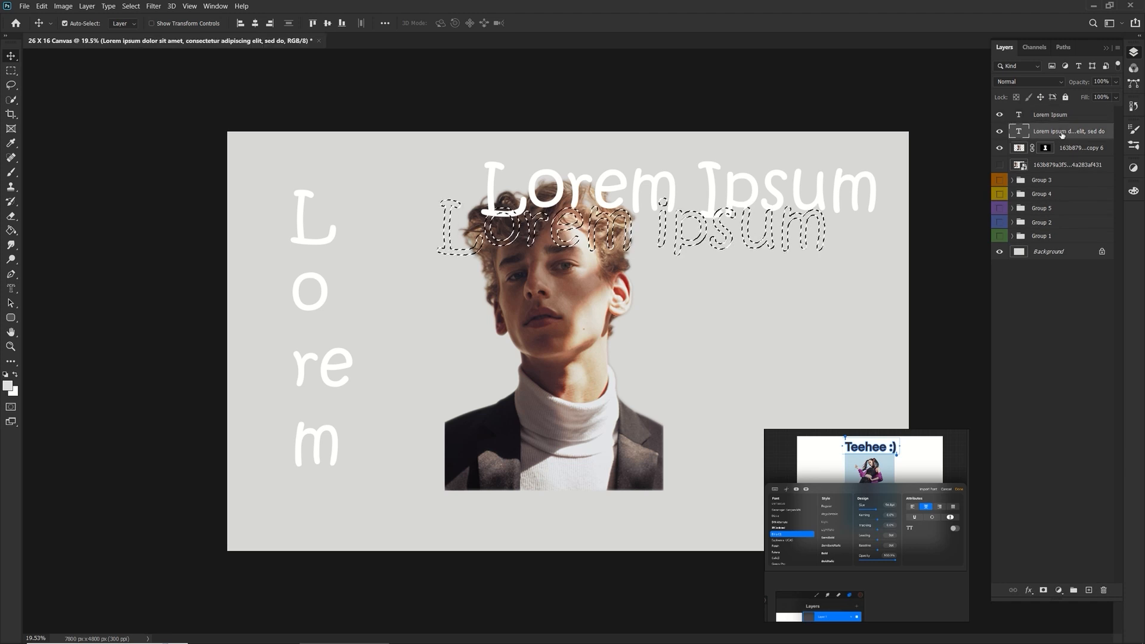
left_click(1000, 114)
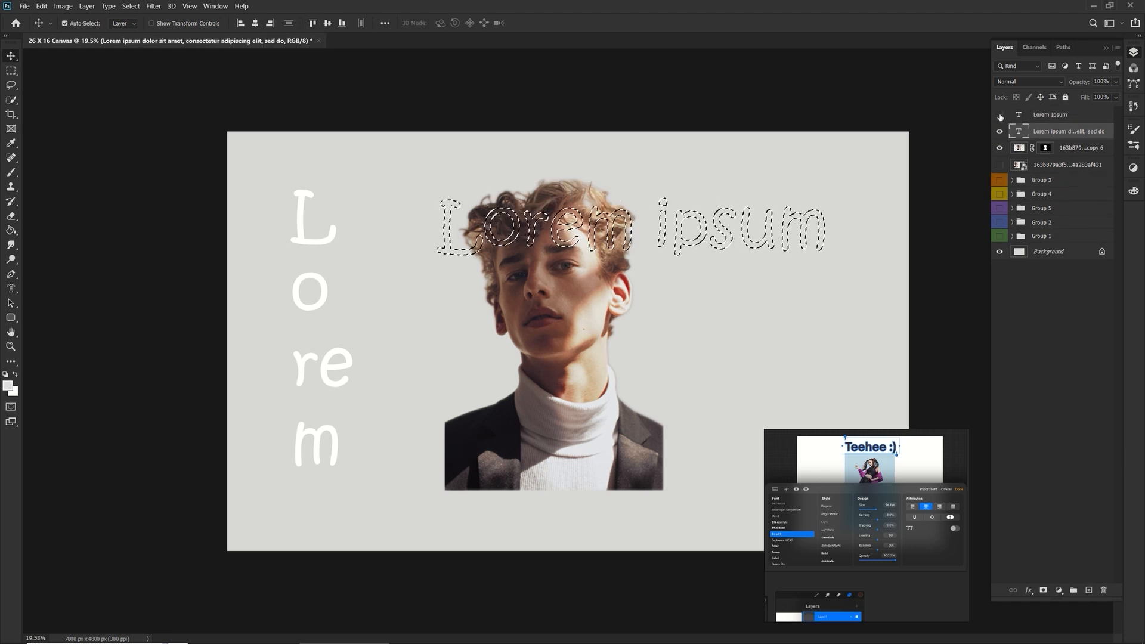
left_click(999, 132)
left_click(1000, 131)
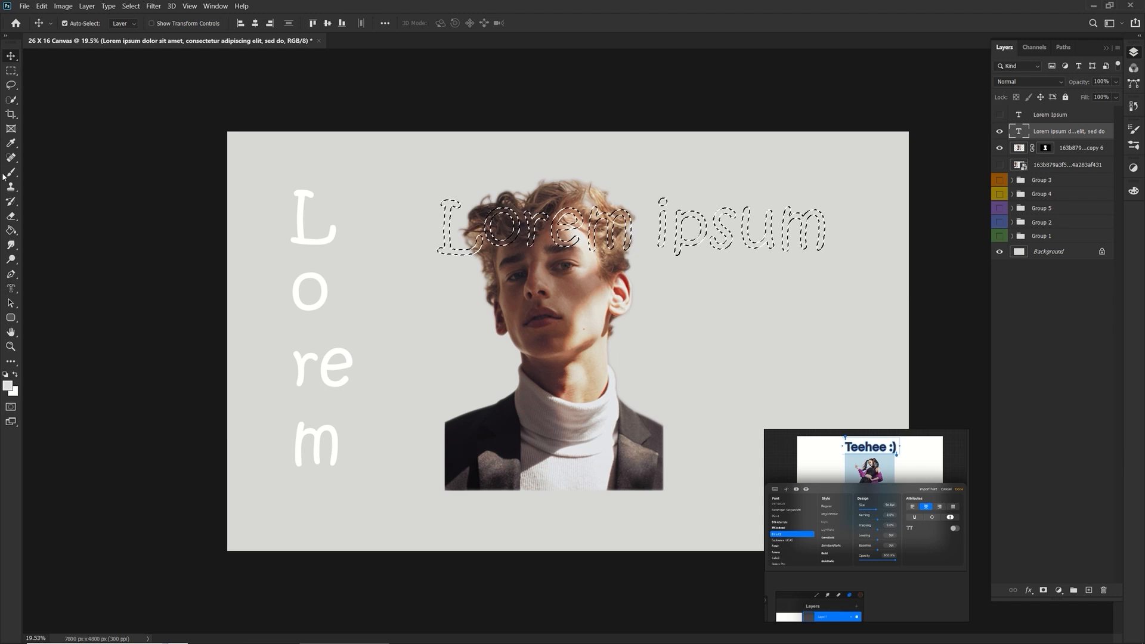
Step: Clear the type-shaped selection and move the wrapped Lorem text up toward the canvas's upper edge, closer to the portrait
left_click(9, 71)
key("ctrl+d")
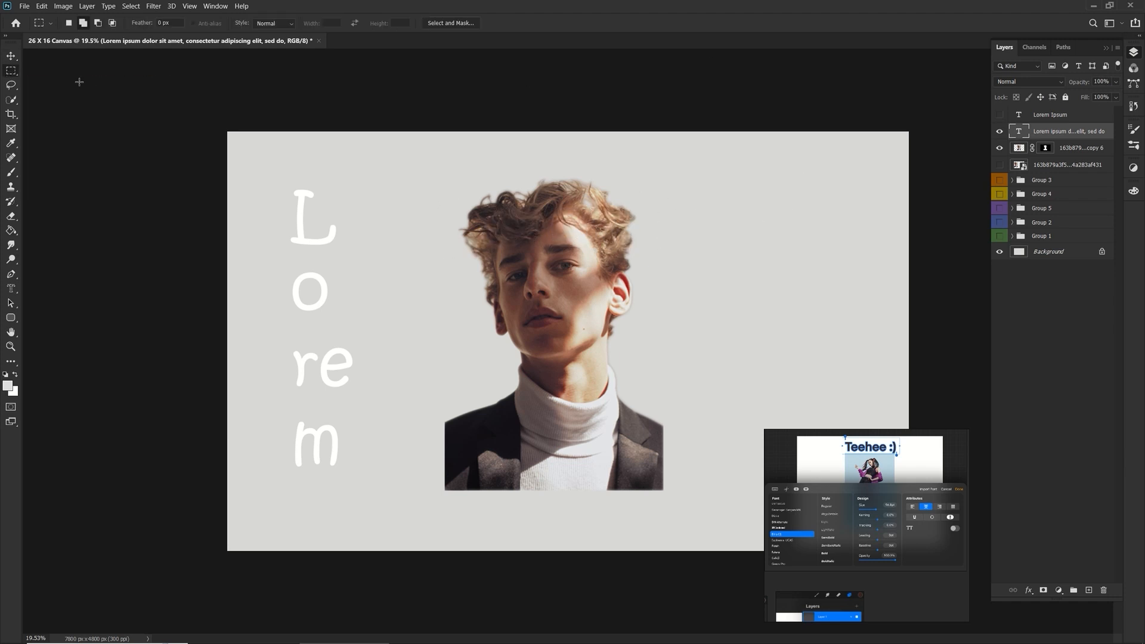
left_click(11, 56)
left_click_drag(302, 231, 358, 178)
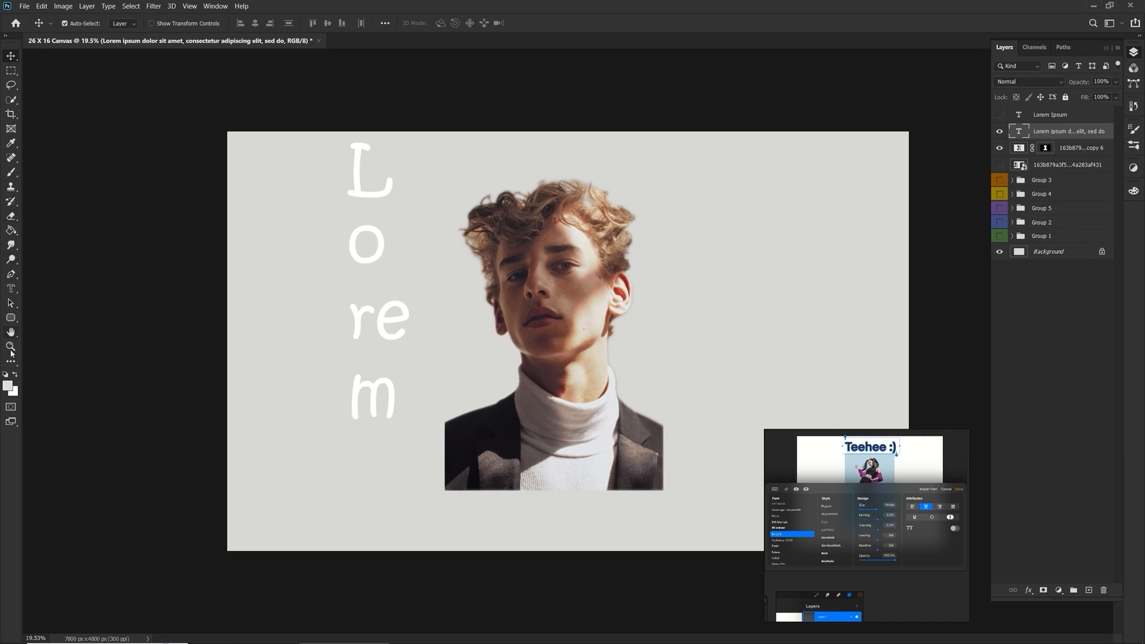
Step: Select all the wrapped Lorem text with the Horizontal Type tool and set its color to #0cedb5
left_click(11, 288)
left_click(35, 289)
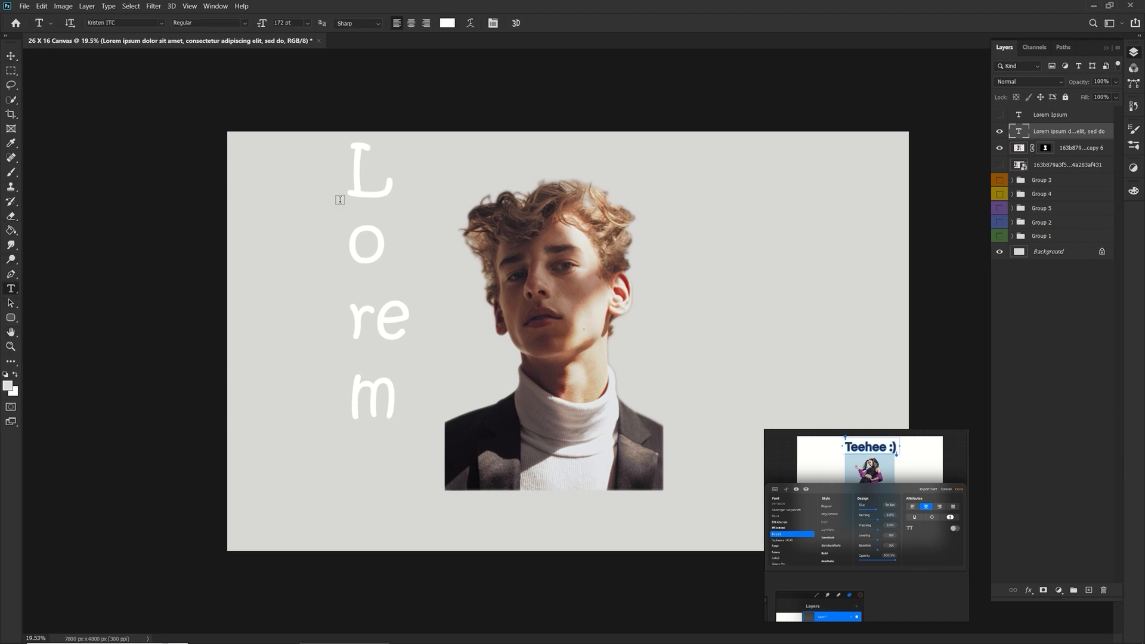
left_click(355, 178)
left_click_drag(362, 164, 391, 385)
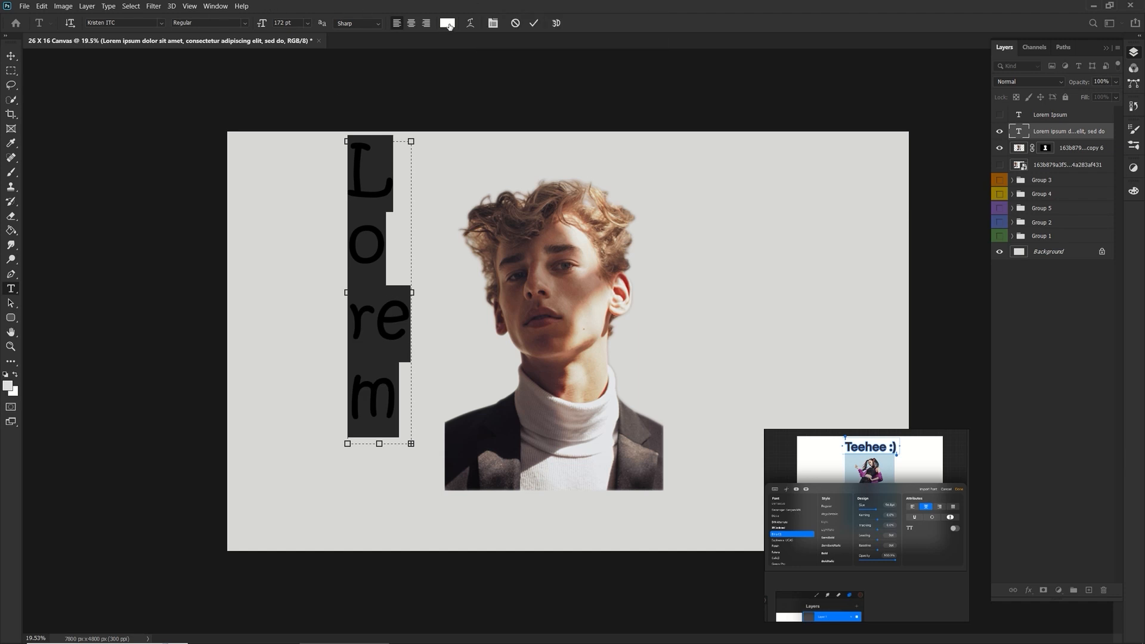
left_click(448, 24)
left_click(510, 151)
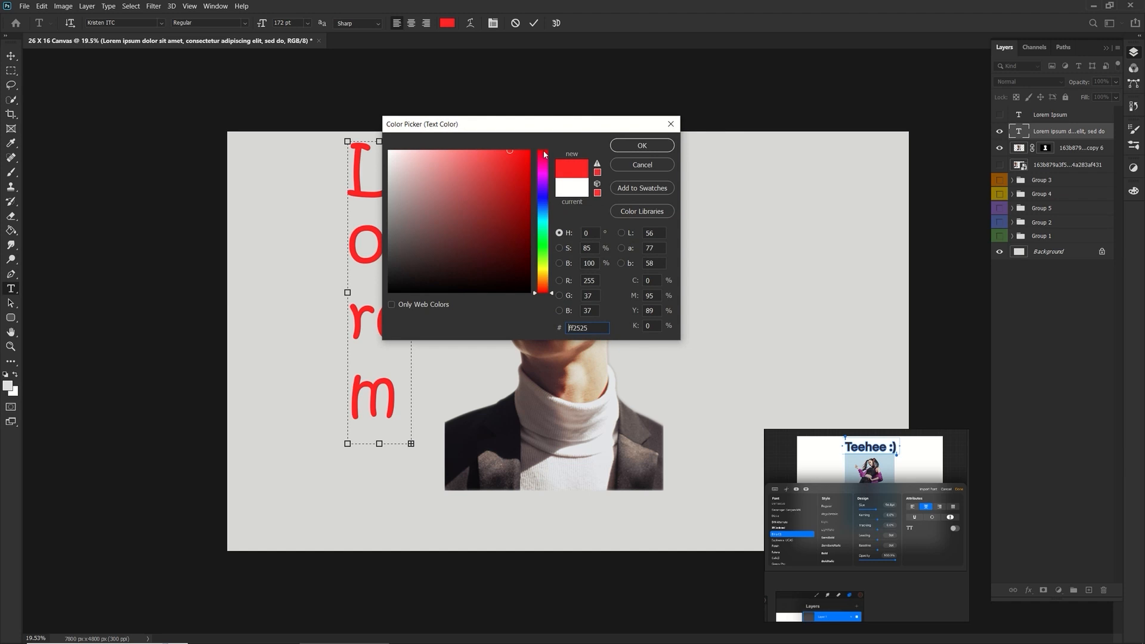
type("0cedb5")
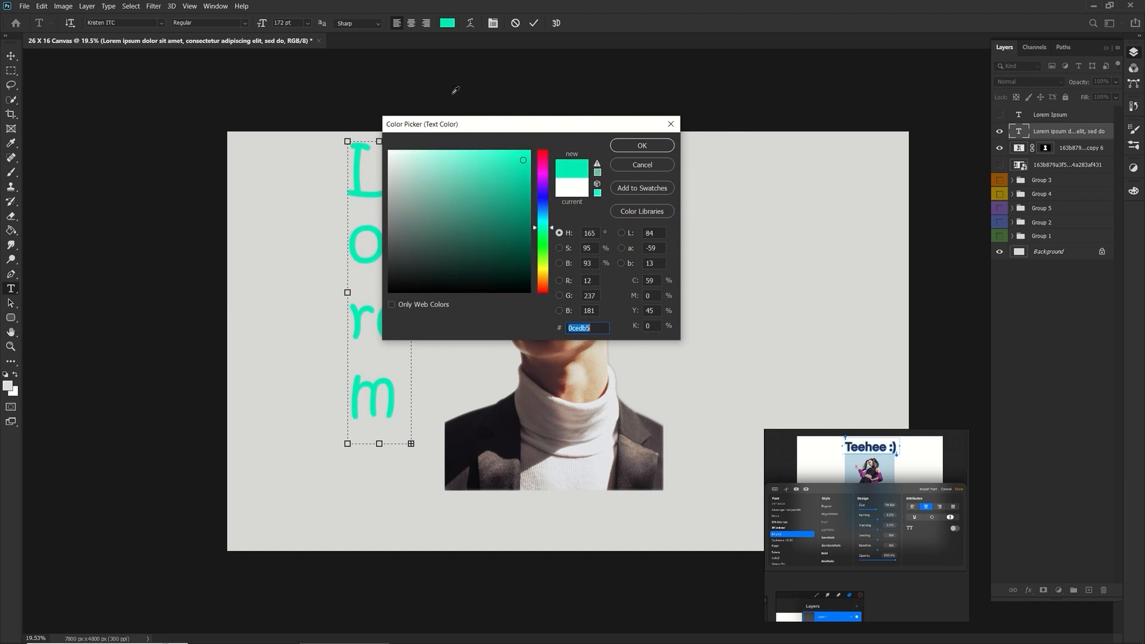
left_click(631, 144)
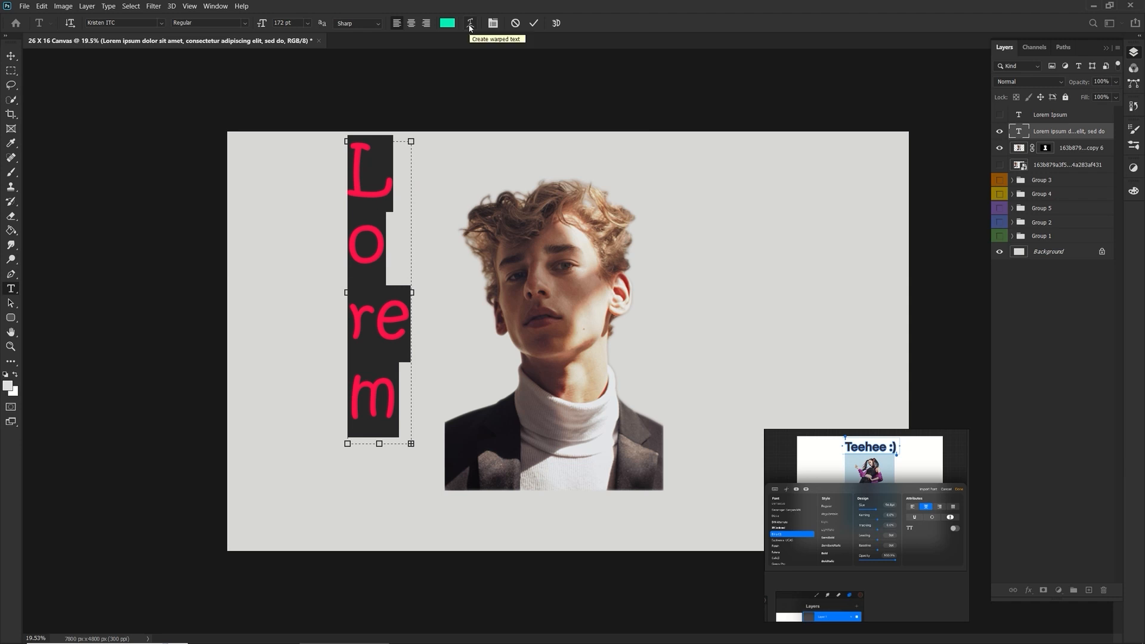
Step: Try the Arc warp style on the selected Lorem text with a horizontal bend of +8%
left_click(470, 23)
left_click(541, 173)
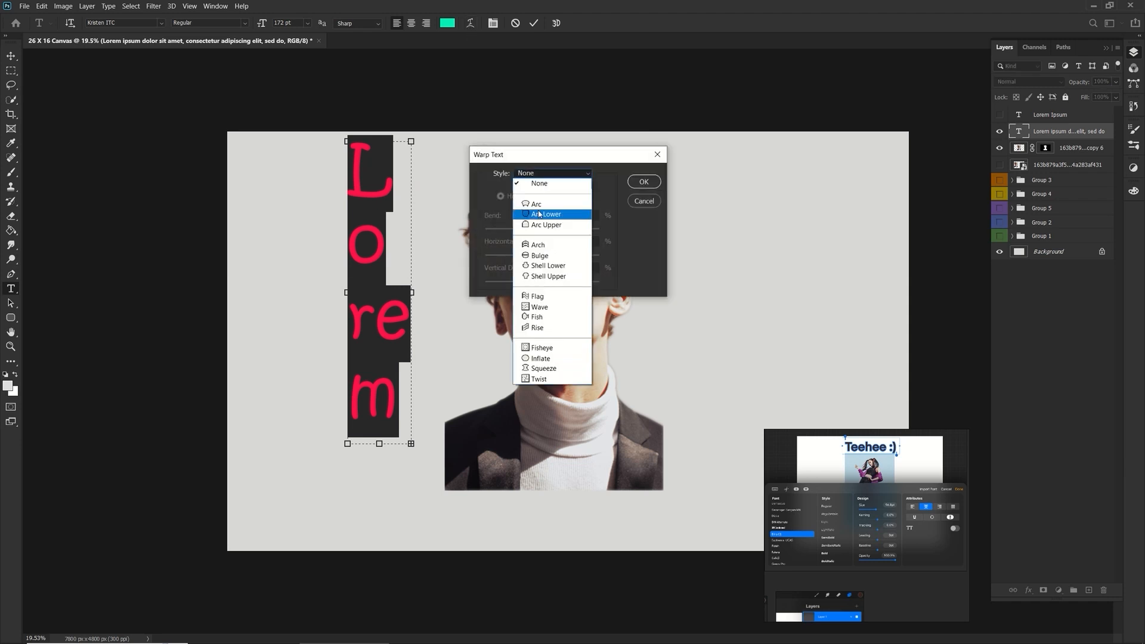
left_click(538, 205)
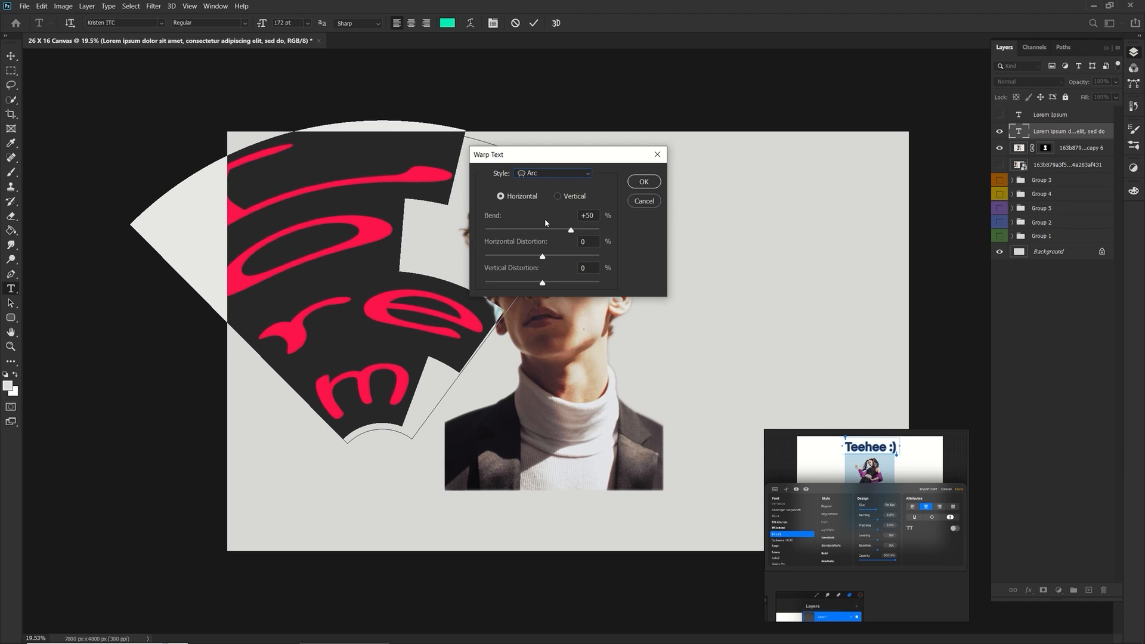
left_click_drag(571, 229, 547, 232)
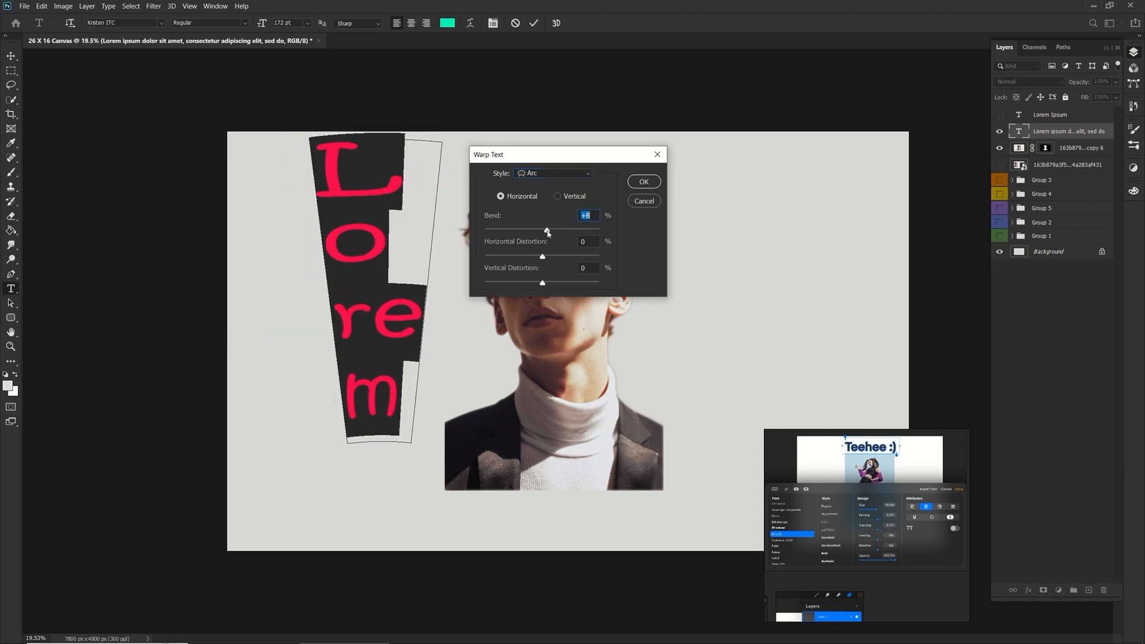
Step: Try the Flag and Wave warp styles on the Lorem text
left_click(545, 173)
left_click(550, 295)
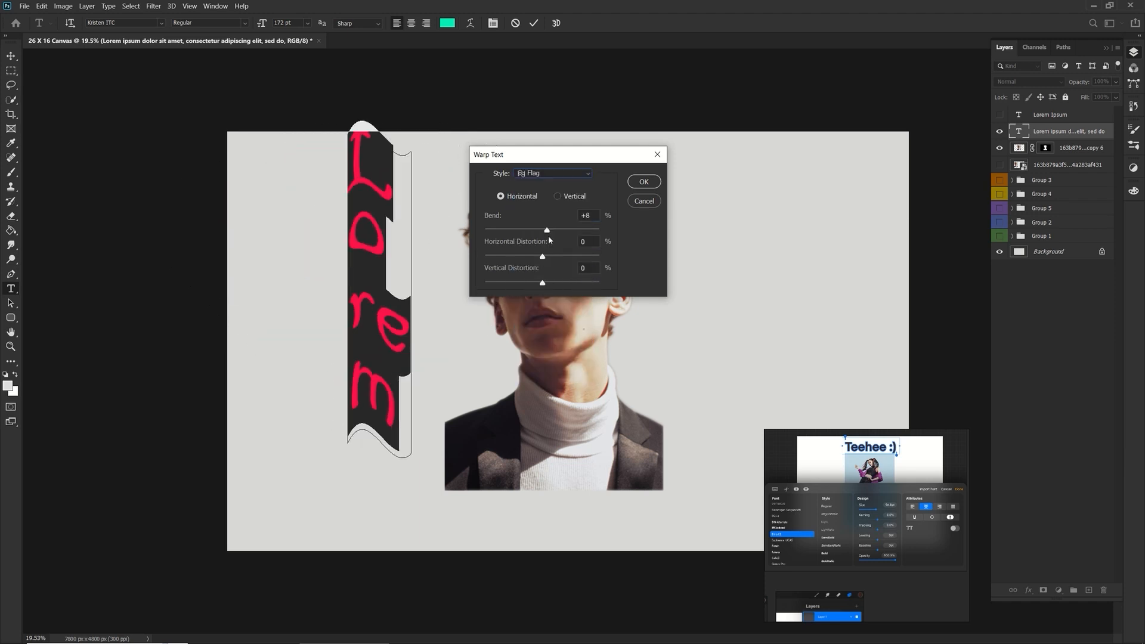
left_click(552, 173)
left_click(539, 306)
Step: Try a vertical Squeeze warp with -60% bend, -3% horizontal and +35% vertical distortion, and discard the warp
left_click(552, 173)
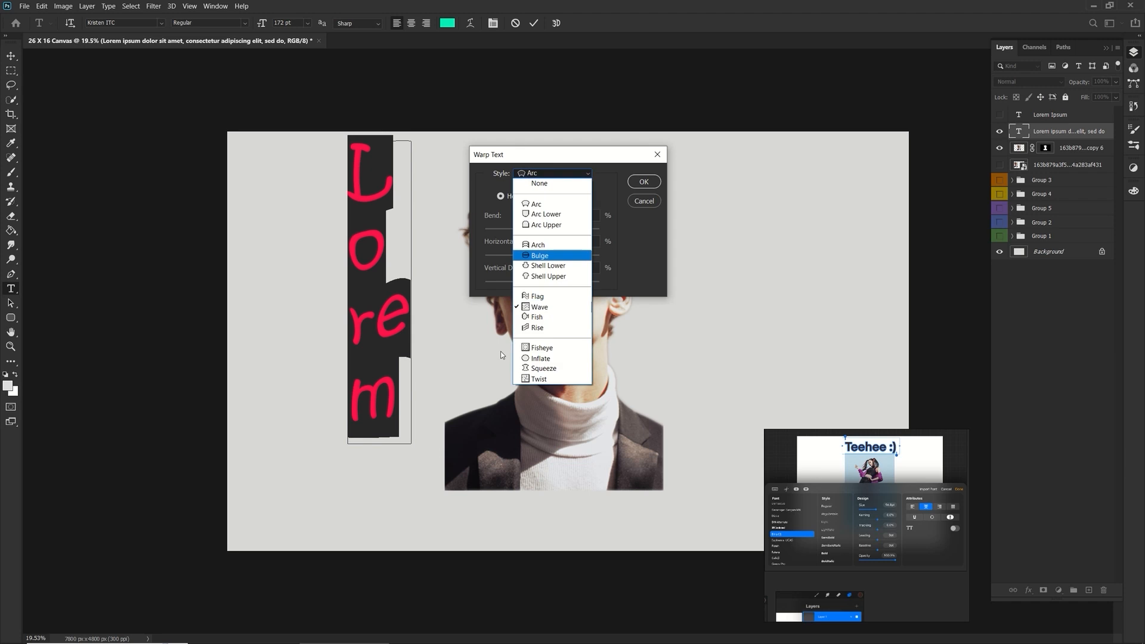
left_click(543, 368)
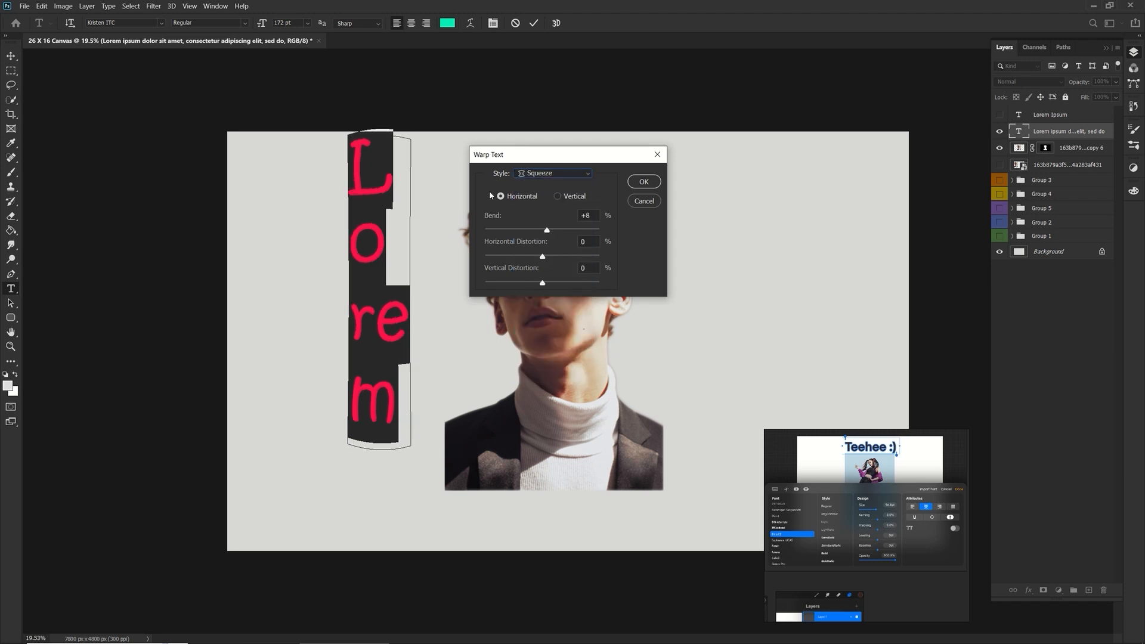
left_click_drag(547, 229, 561, 283)
left_click(558, 196)
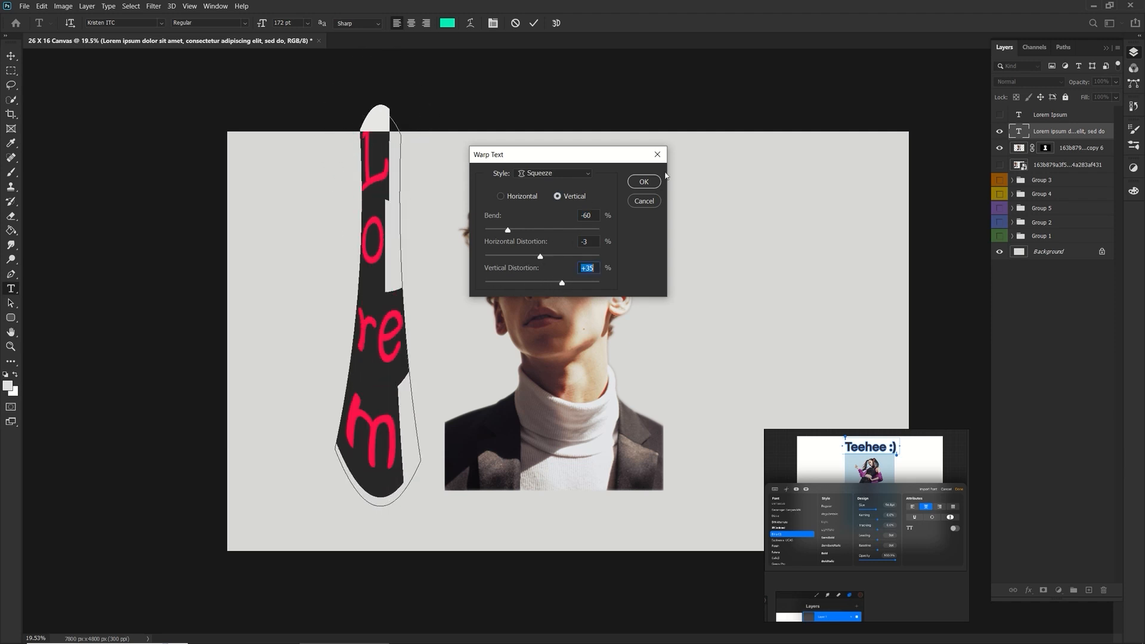
left_click(644, 201)
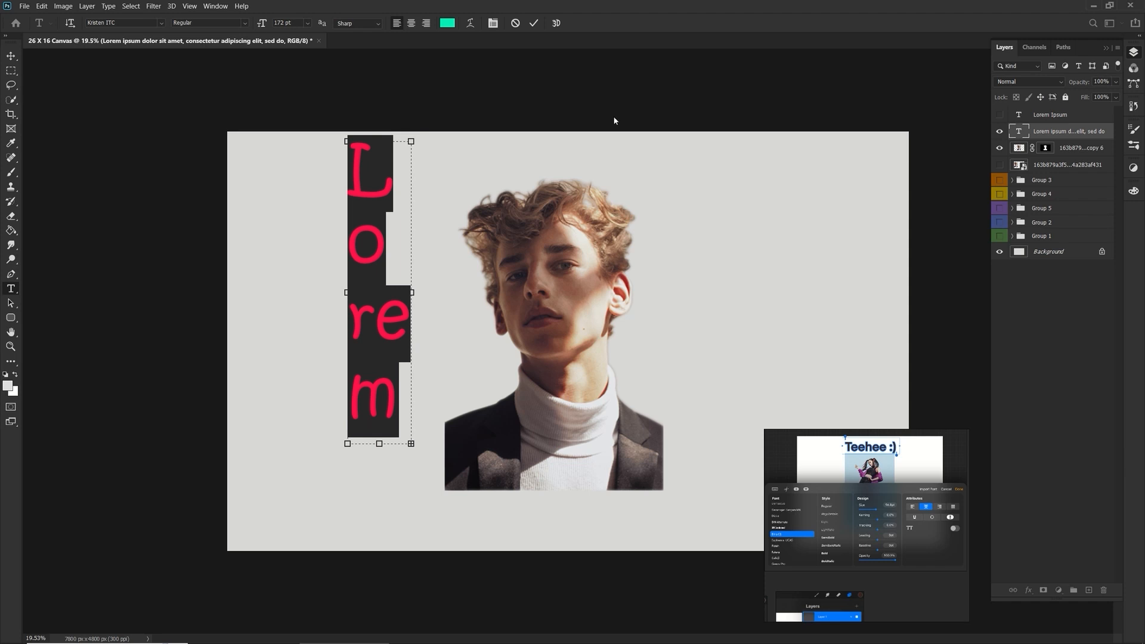
Step: Try right and left alignment on the Lorem text and leave it centered
left_click(413, 25)
left_click(426, 24)
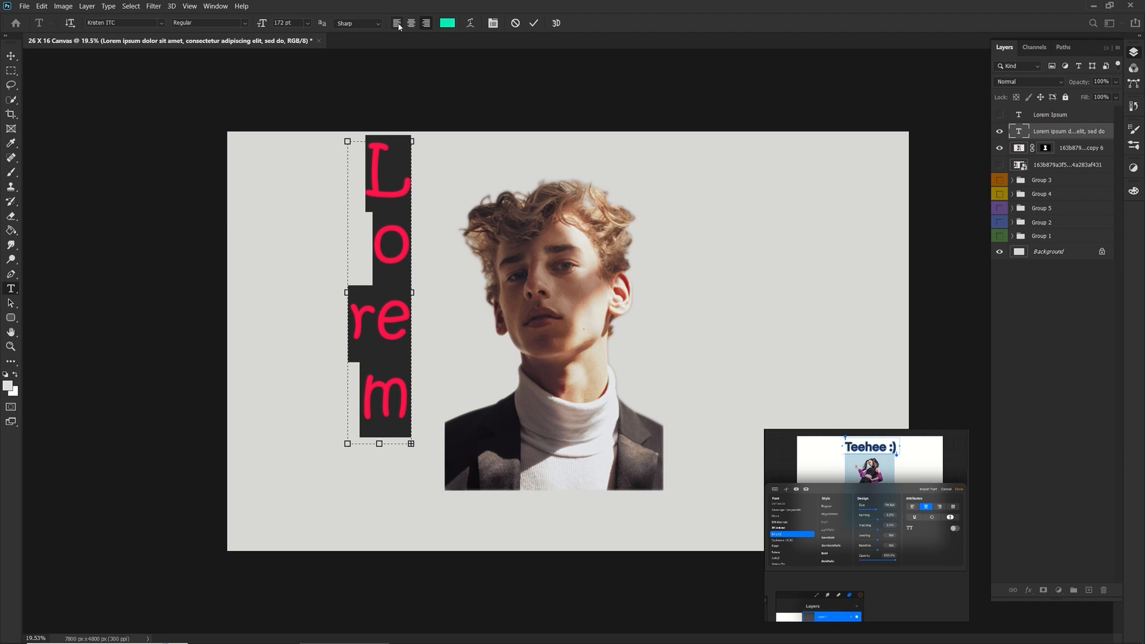
left_click(399, 27)
left_click(411, 25)
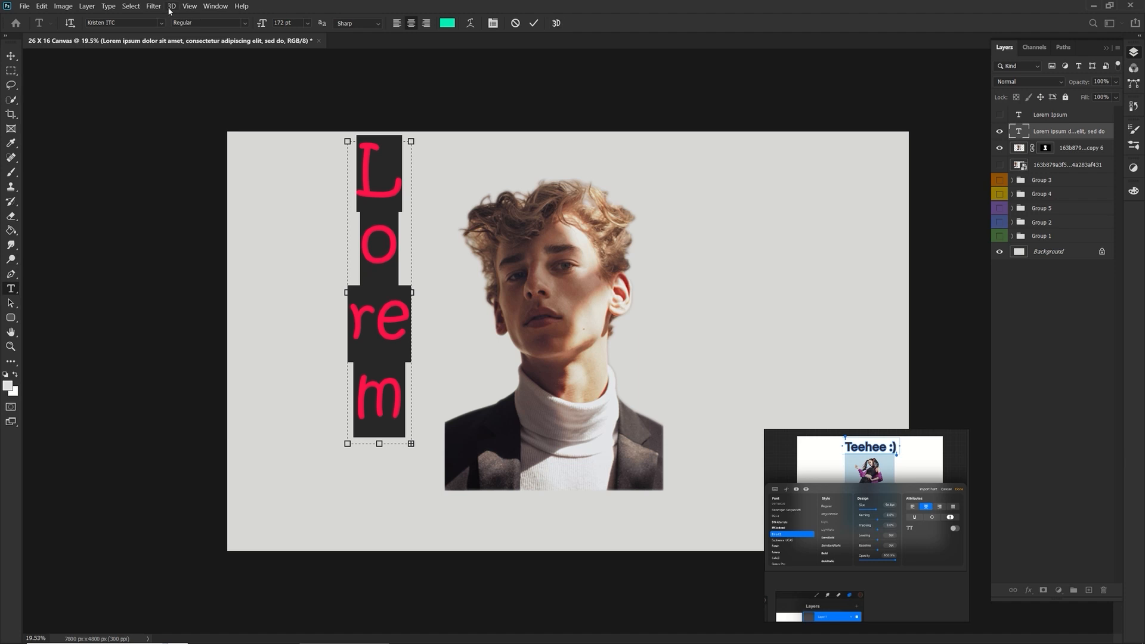
left_click(215, 6)
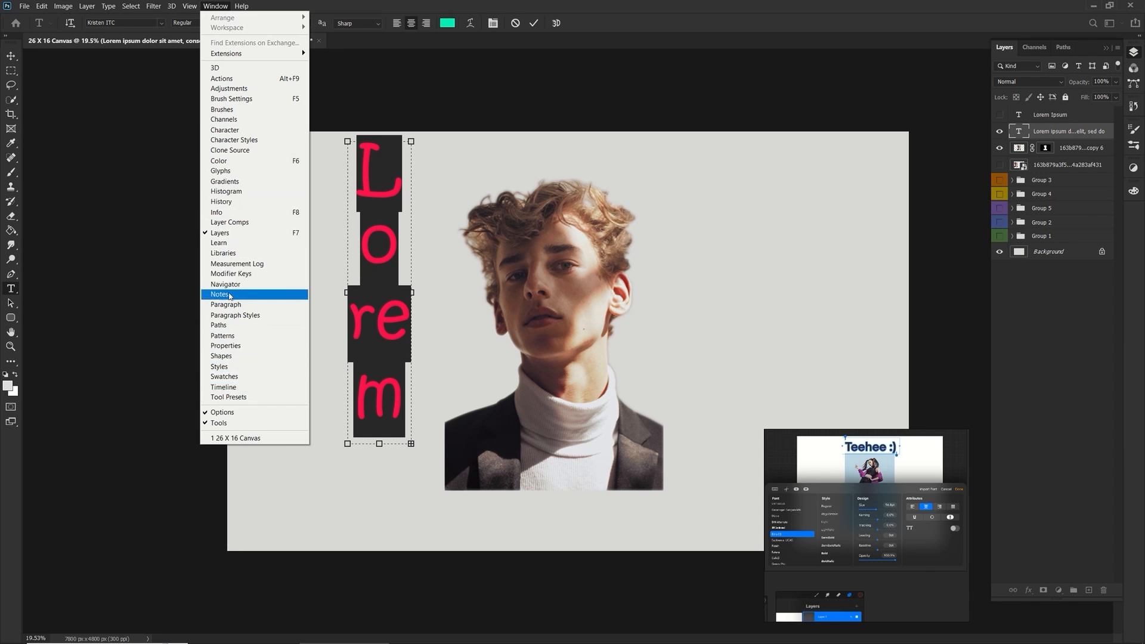
left_click(233, 315)
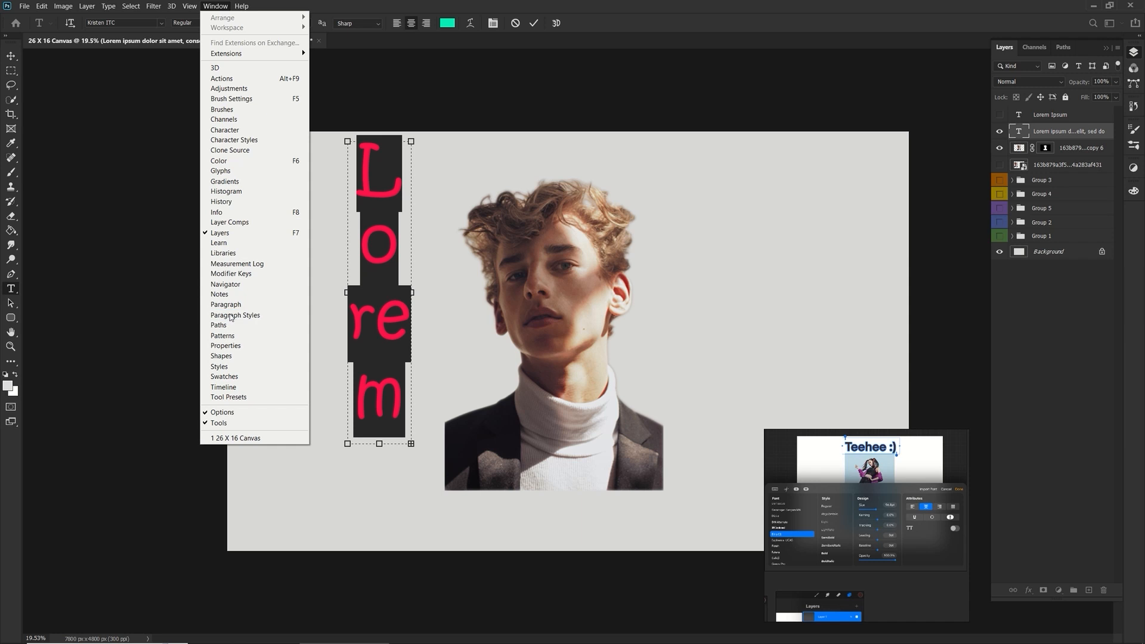
left_click(1078, 164)
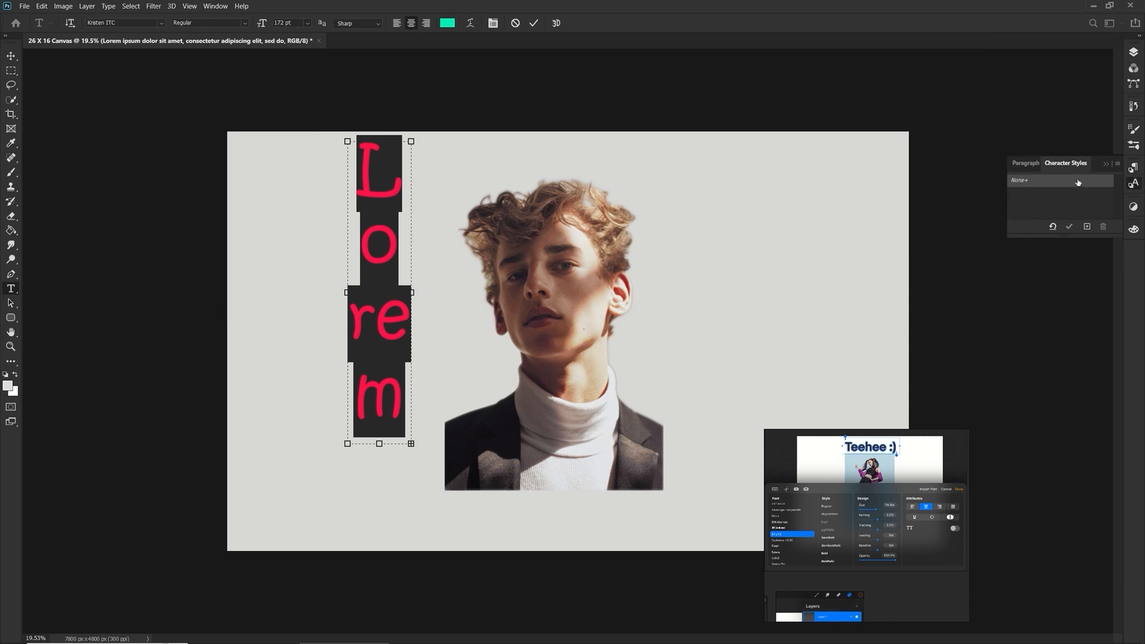
left_click_drag(1047, 236, 1046, 319)
left_click(1025, 163)
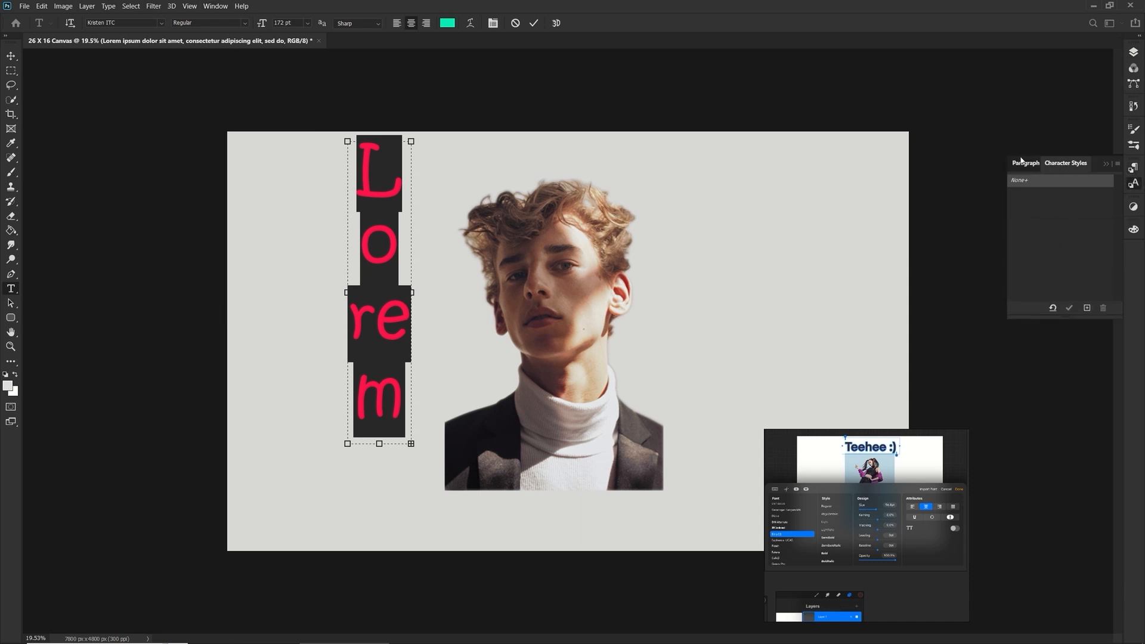
left_click(1131, 170)
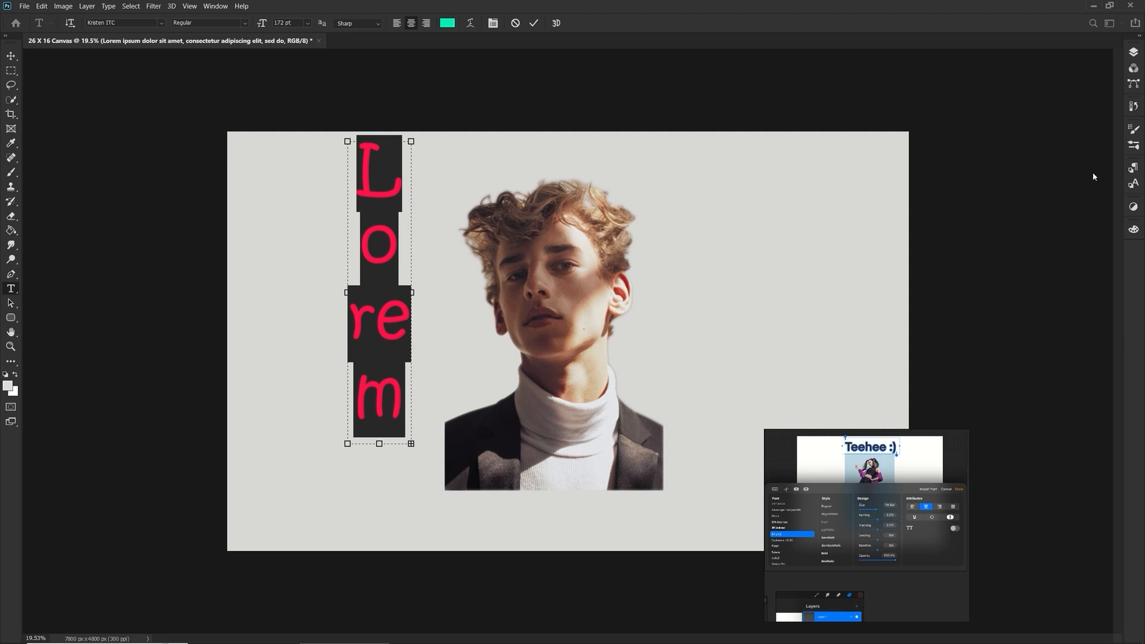
left_click(1133, 168)
left_click_drag(1133, 168, 951, 169)
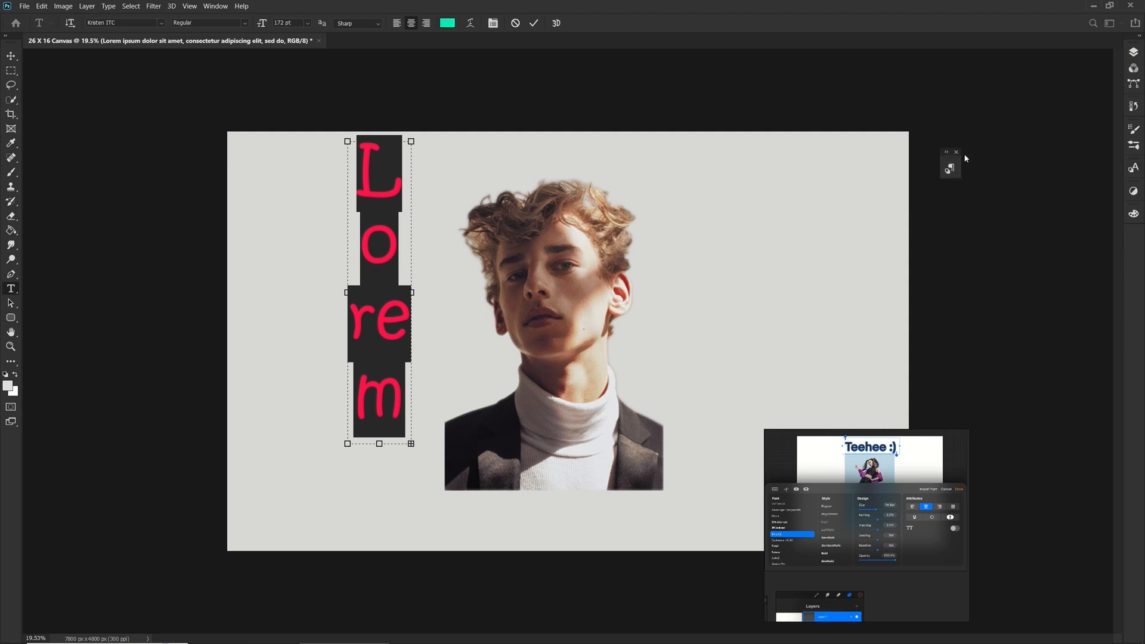
left_click(956, 152)
left_click(1136, 177)
left_click_drag(1136, 177, 1009, 179)
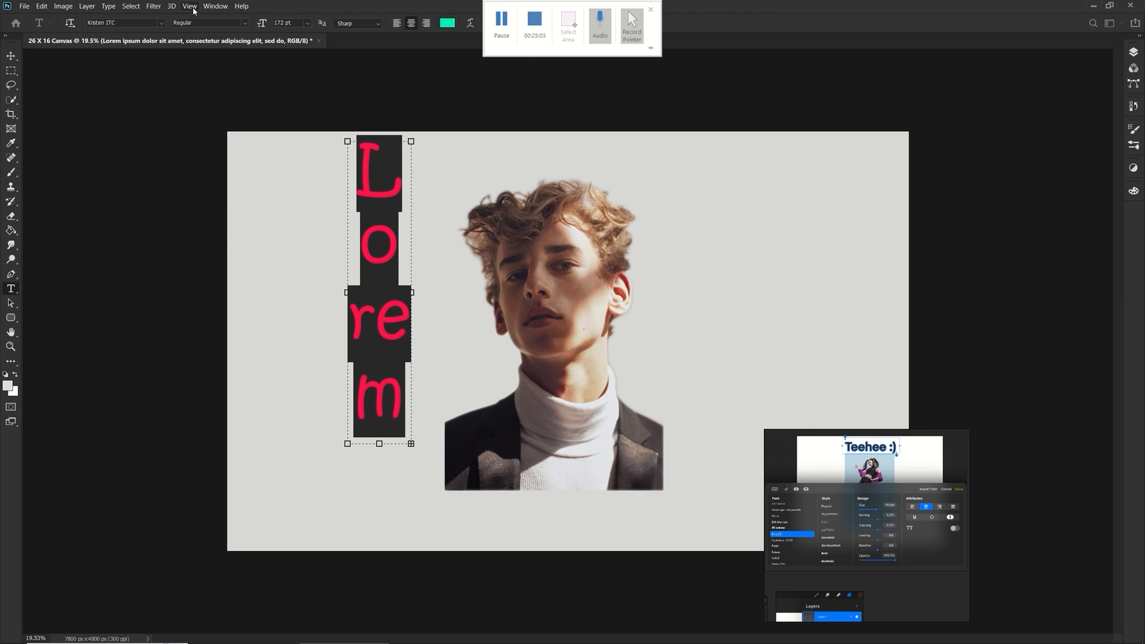
Step: Set the Lorem paragraph's left indent to 11.5 pt and widen its text box toward the portrait to about twice its width
left_click(215, 6)
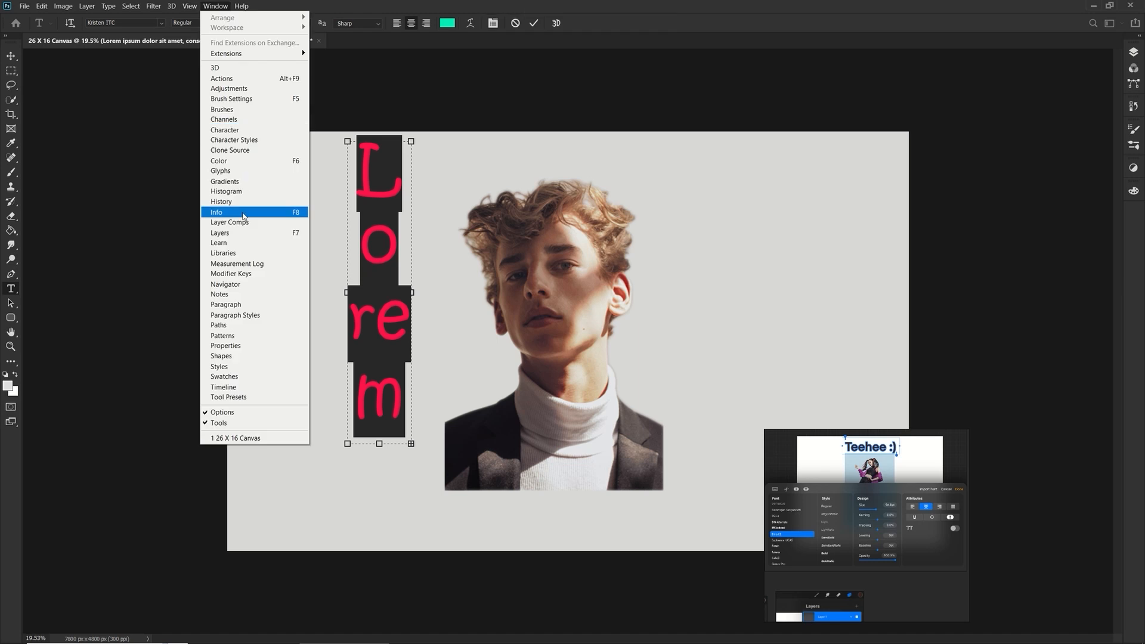
left_click(235, 304)
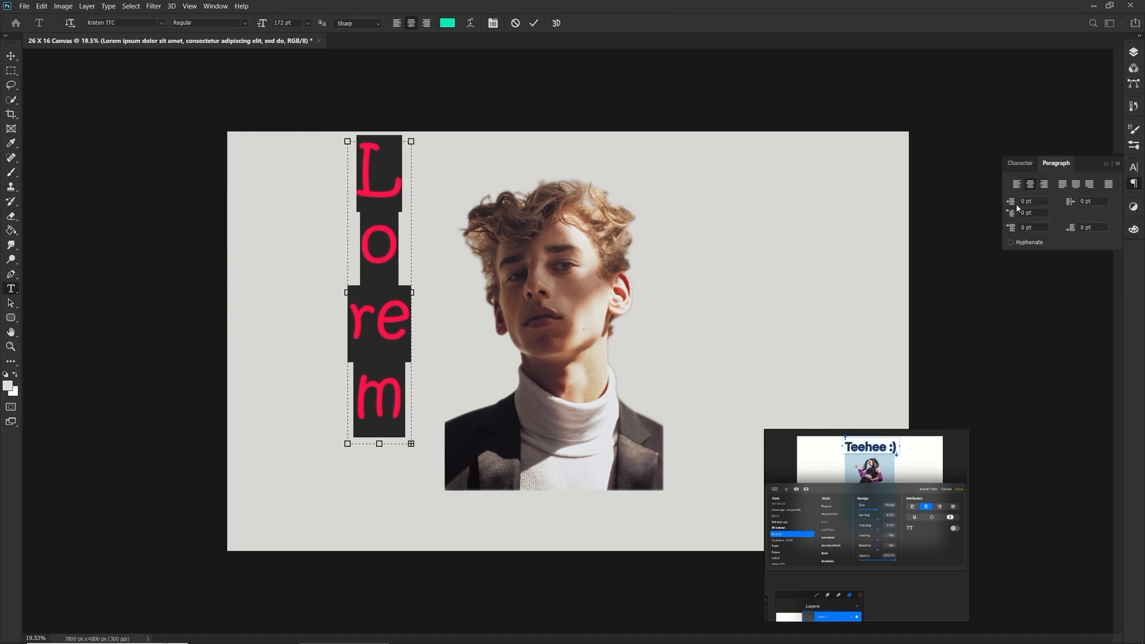
mouse_move(1011, 202)
left_mouse_down()
mouse_move(1074, 204)
mouse_move(1026, 203)
left_mouse_up()
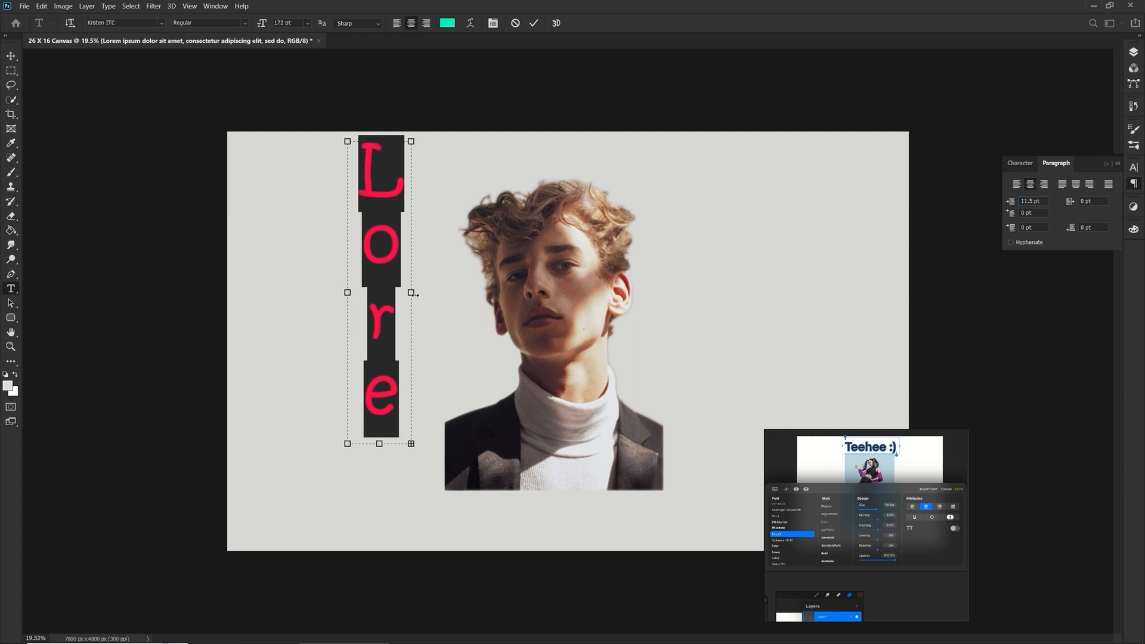
left_click_drag(415, 294, 481, 293)
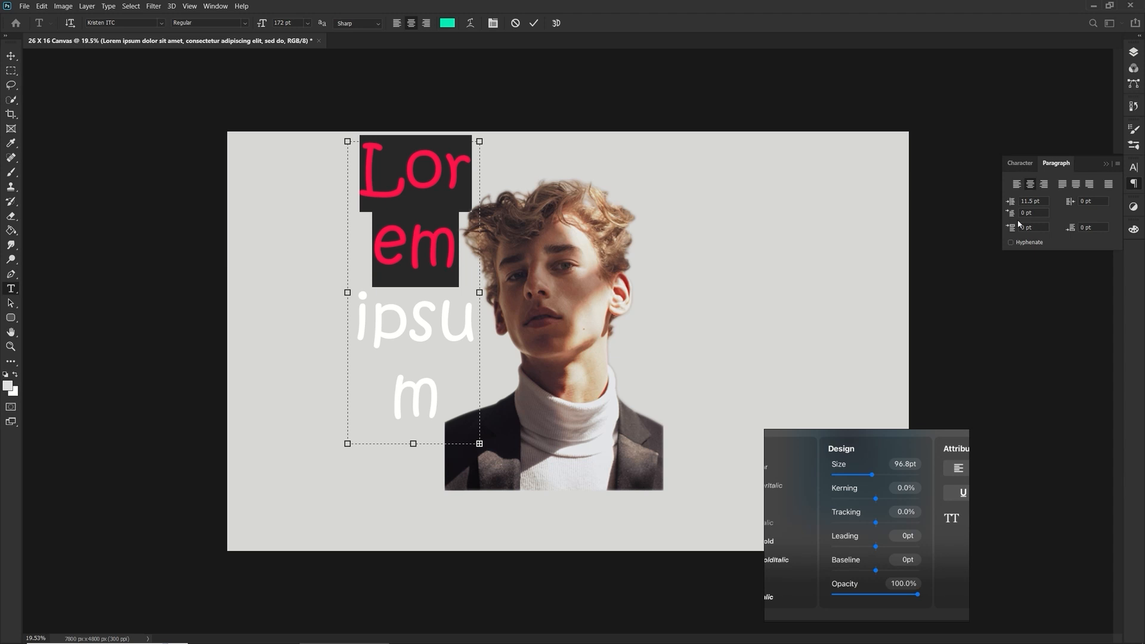
Step: Set the paragraph's first-line indent to -6 pt, space before to 22 pt and right indent to -18 pt, and left-align it
mouse_move(1011, 214)
left_mouse_down()
mouse_move(1015, 228)
mouse_move(1002, 229)
left_mouse_up()
mouse_move(1069, 201)
left_mouse_down()
mouse_move(1057, 203)
mouse_move(1065, 186)
left_mouse_up()
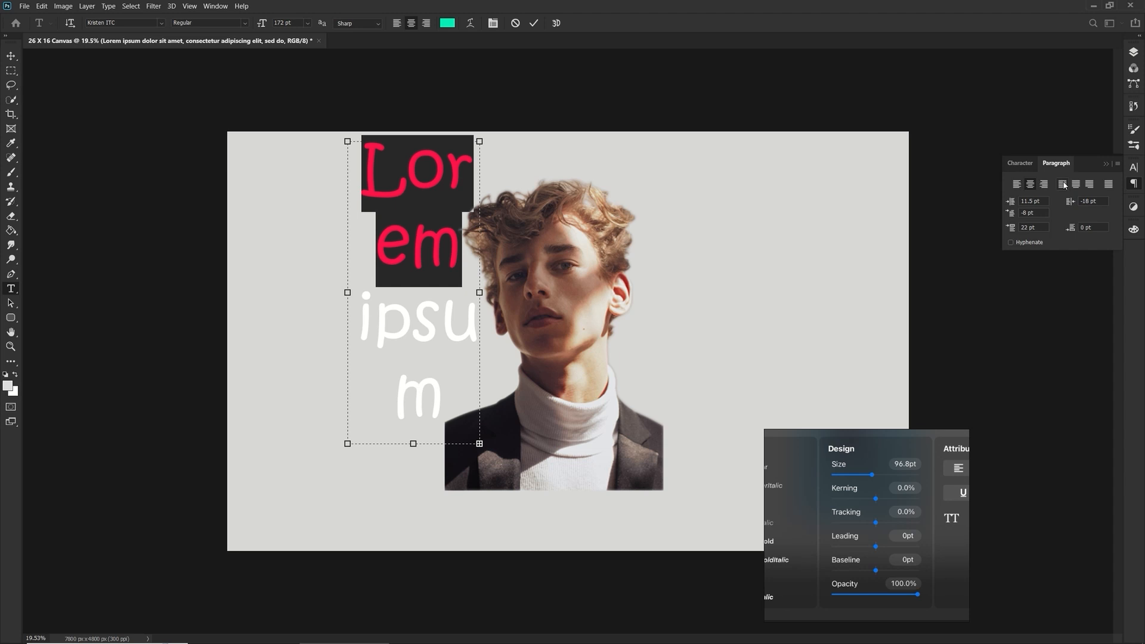
left_click(1064, 186)
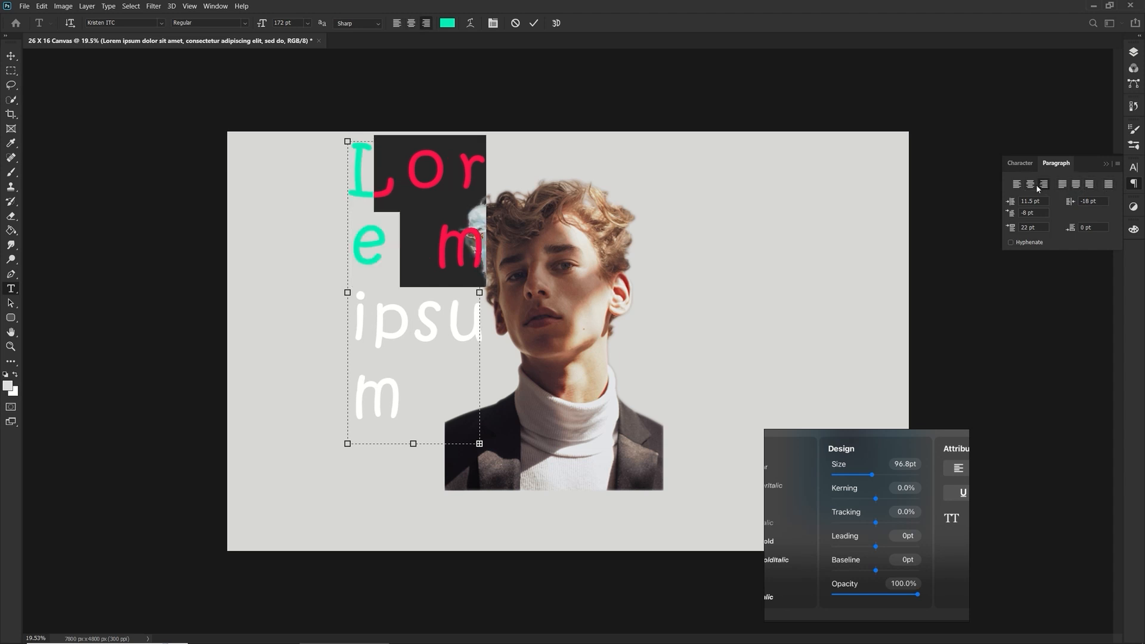
left_click(1017, 184)
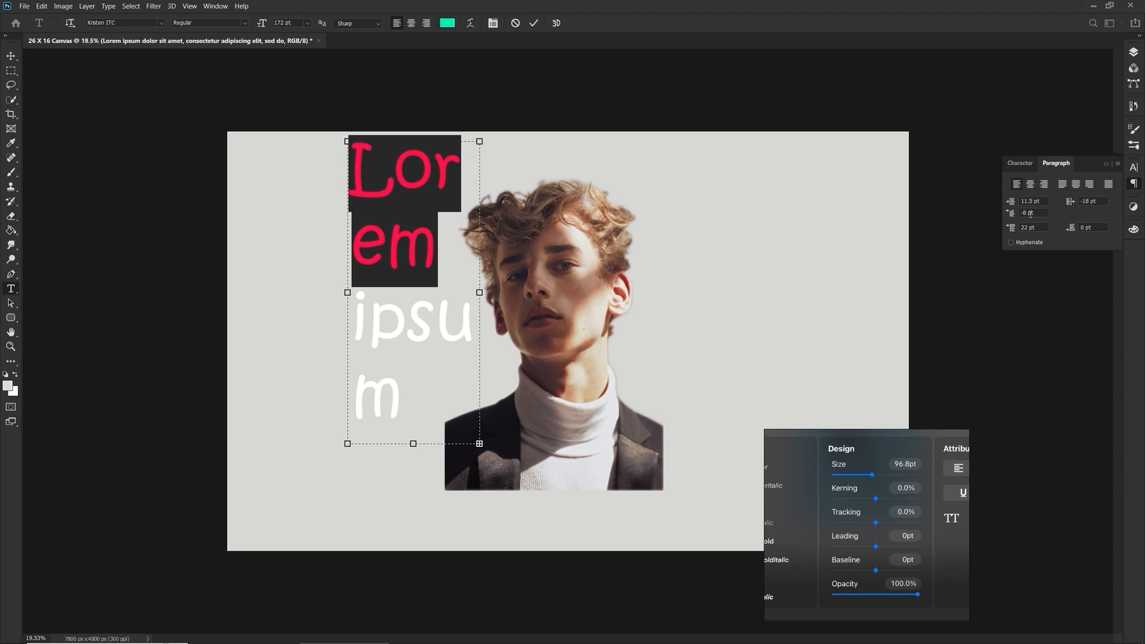
Step: Set the selected Lorem text's tracking to 760 and leading to 211.64 pt, and commit the text edit
left_click(1022, 163)
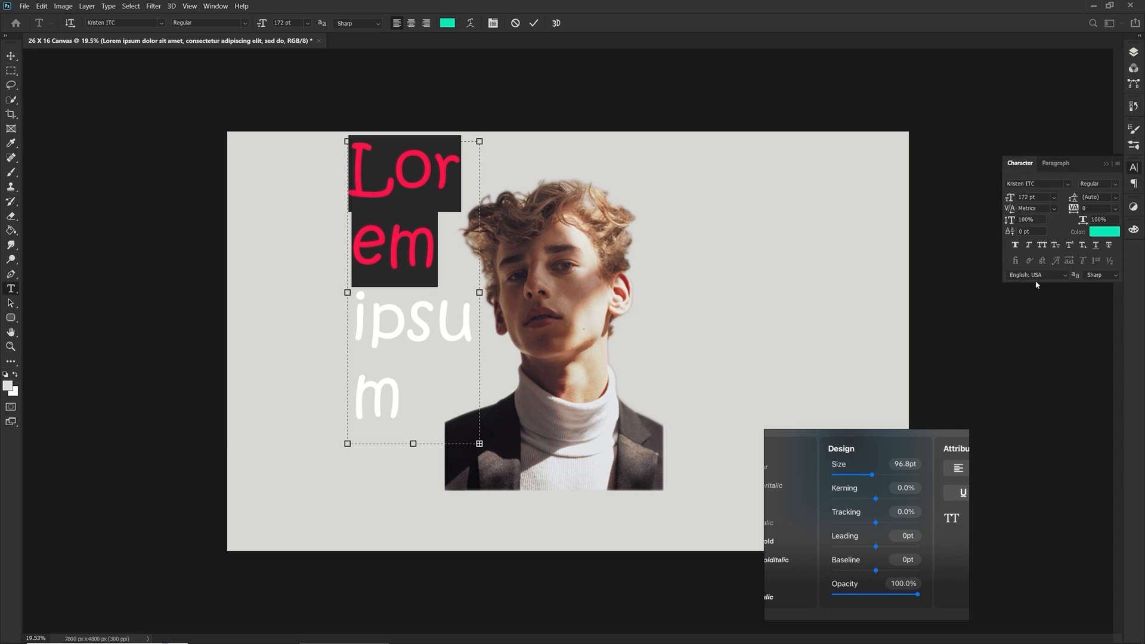
left_click(1102, 234)
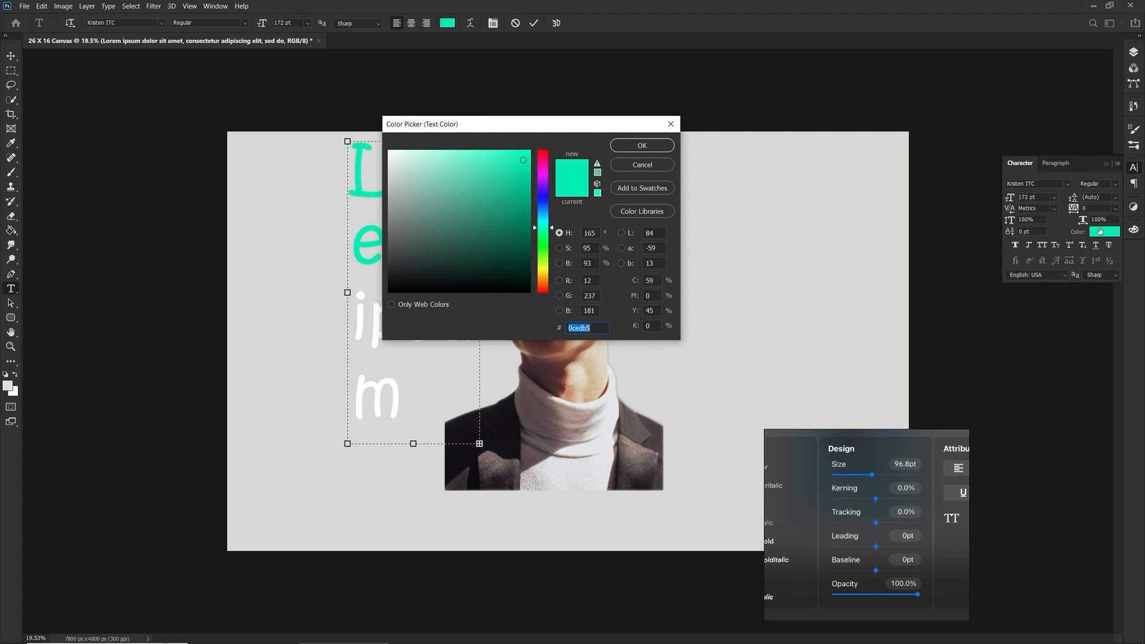
left_click(628, 166)
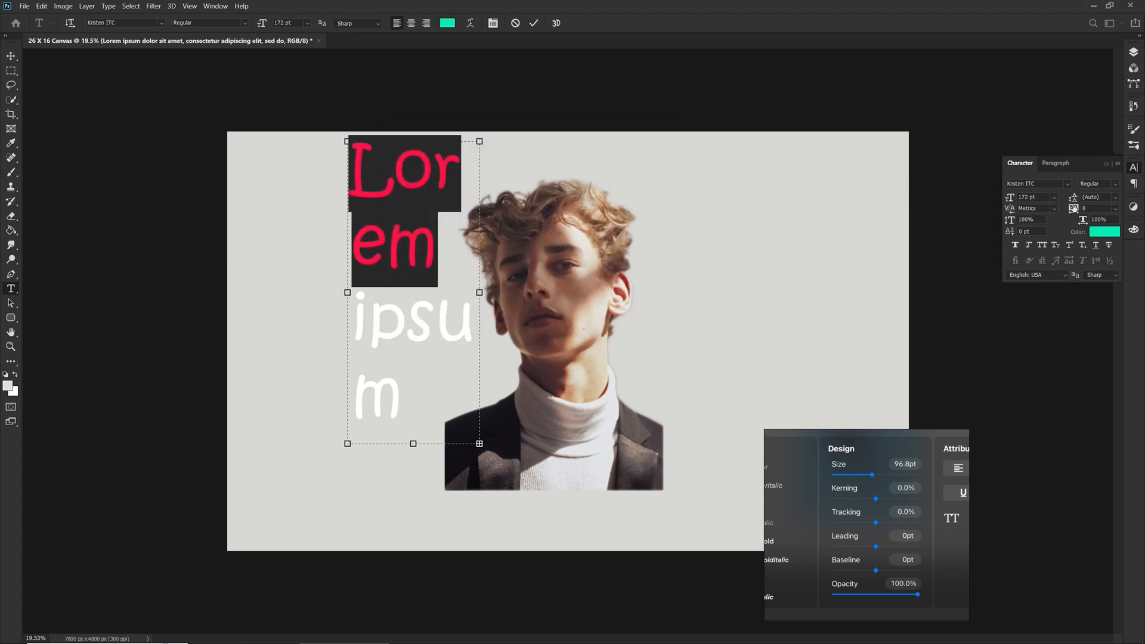
mouse_move(1073, 208)
left_mouse_down()
mouse_move(1108, 208)
mouse_move(1067, 212)
mouse_move(1080, 197)
mouse_move(1070, 196)
left_mouse_up()
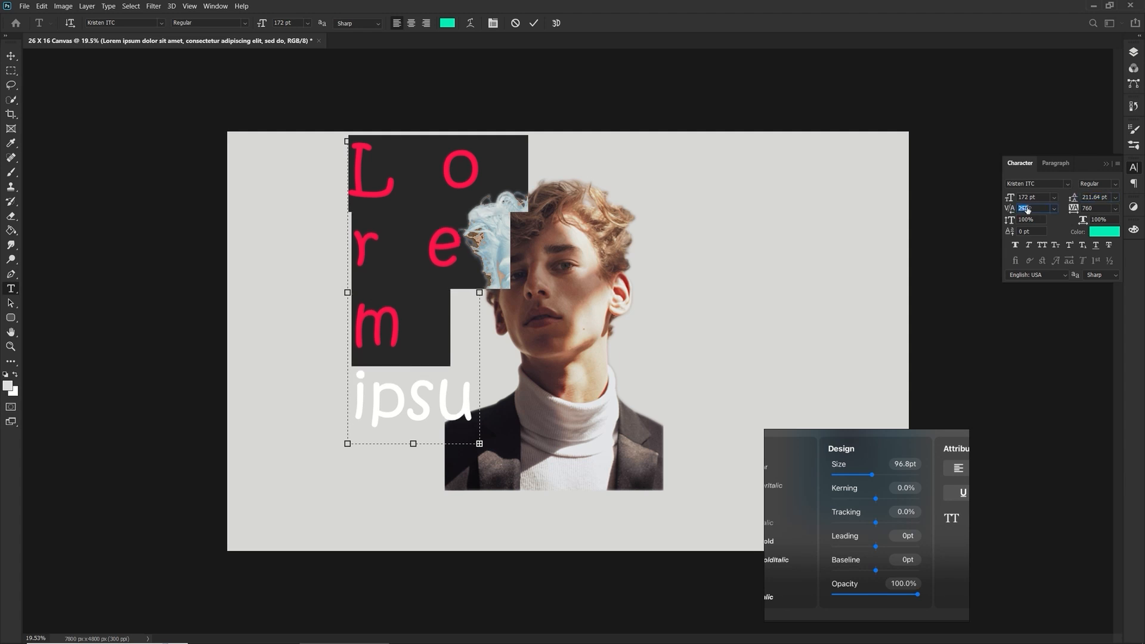
left_click_drag(1010, 199, 1010, 209)
left_click(1035, 274)
left_click(974, 138)
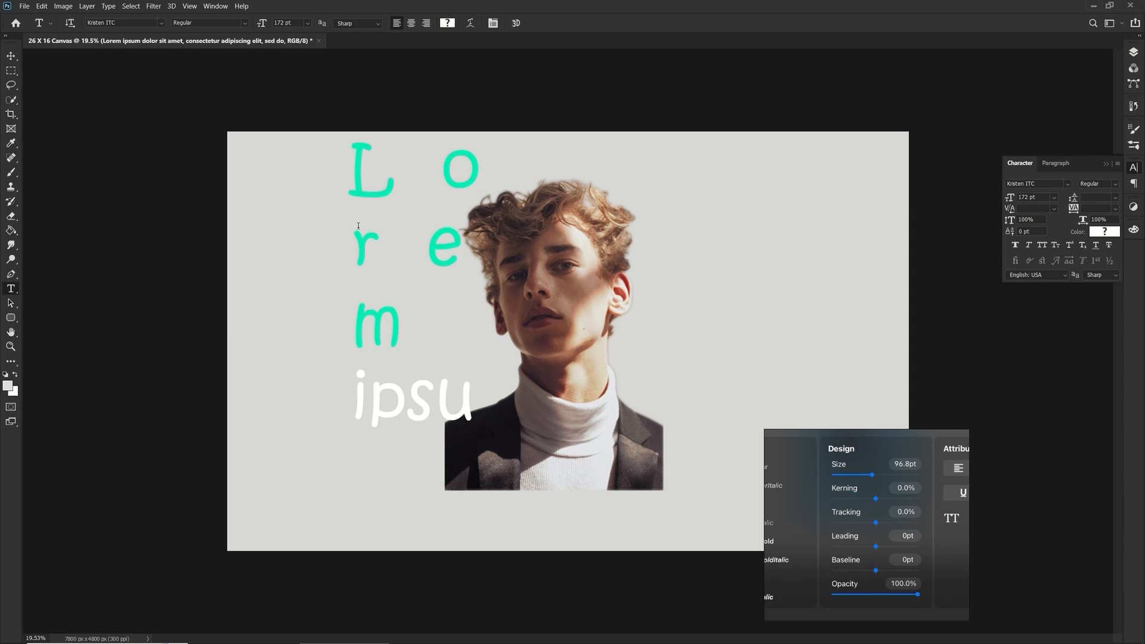
Step: Undo the type layer edit and restore it from the document history
key("ctrl+z")
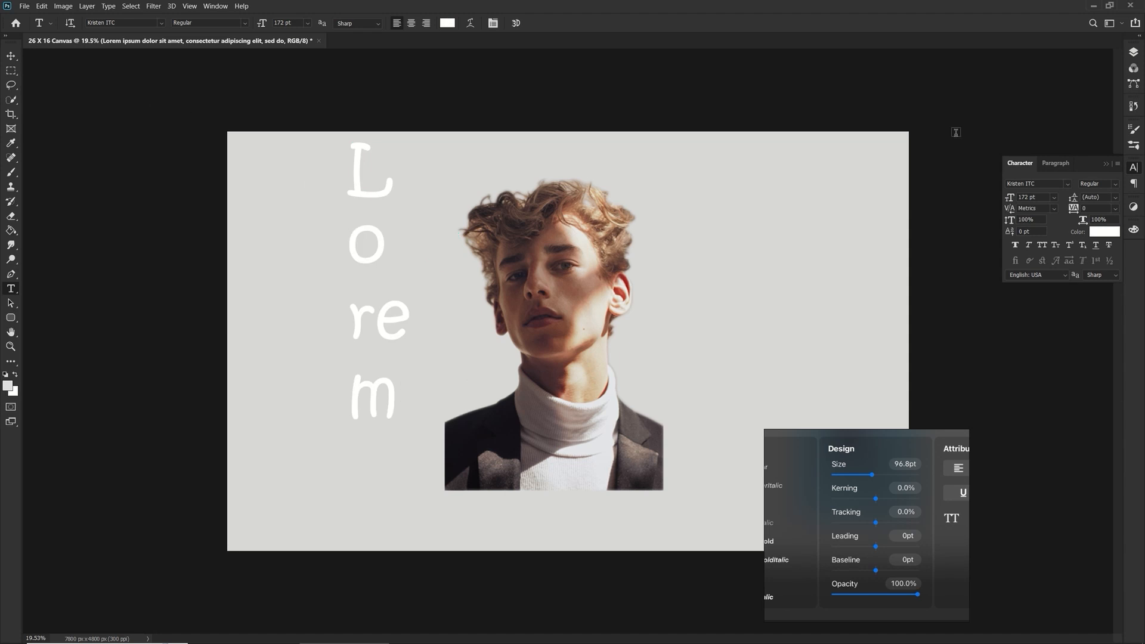
left_click(1134, 106)
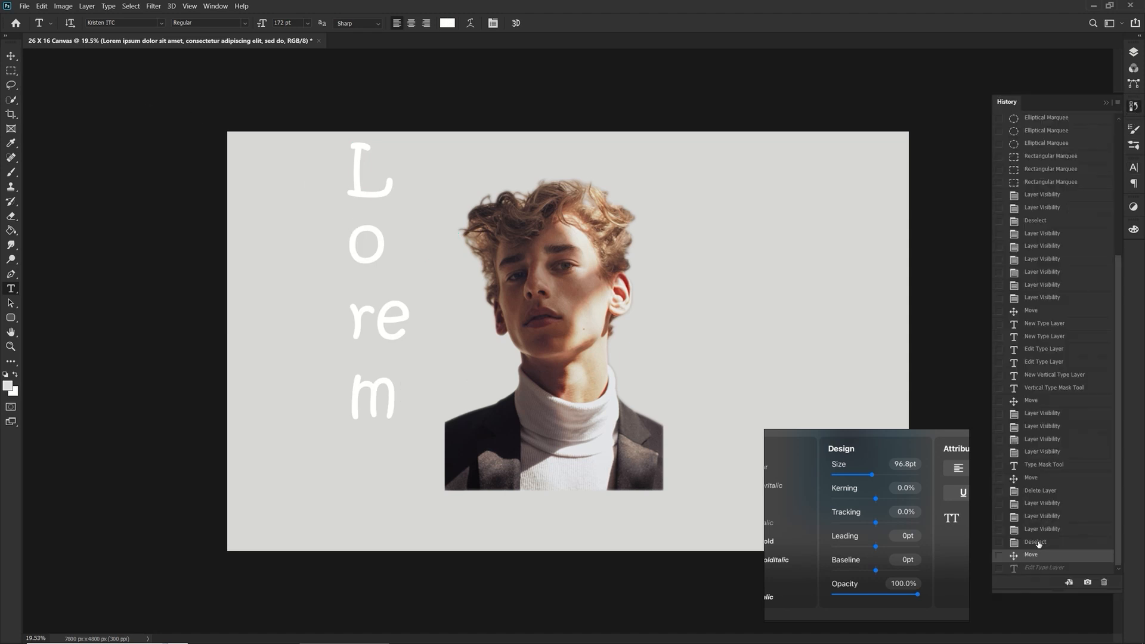
left_click(1049, 568)
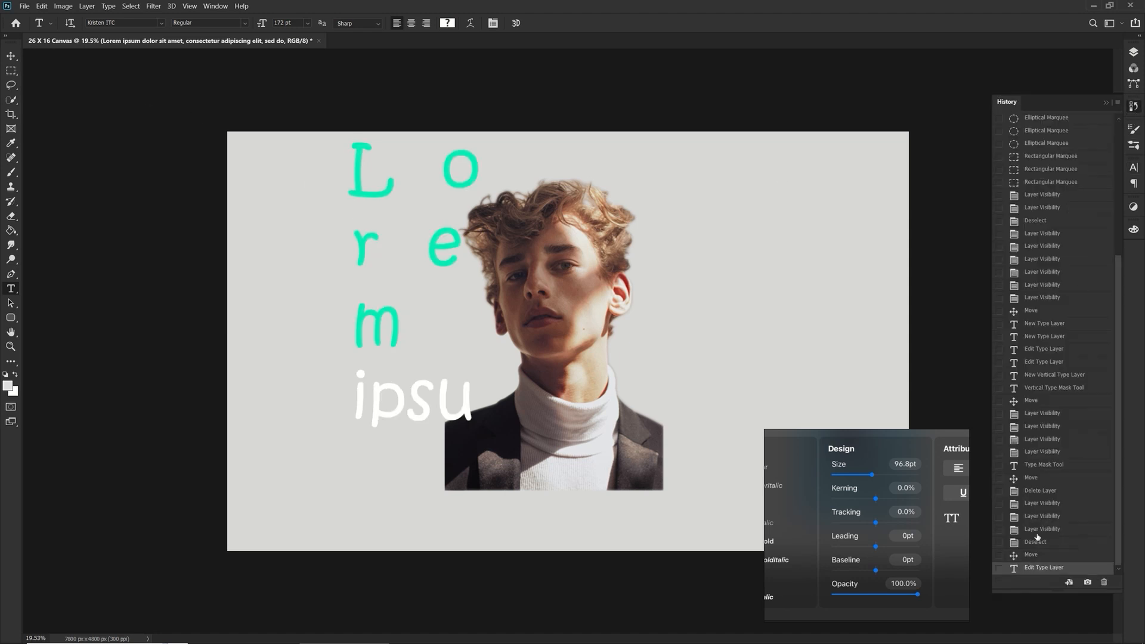
left_click(1134, 107)
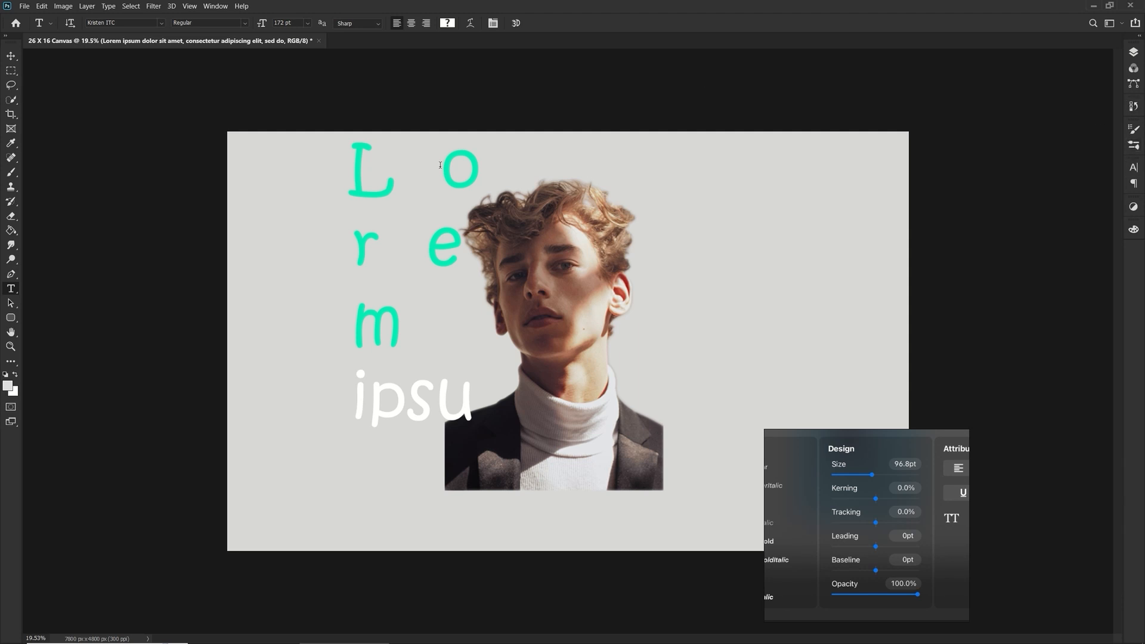
left_click(400, 166)
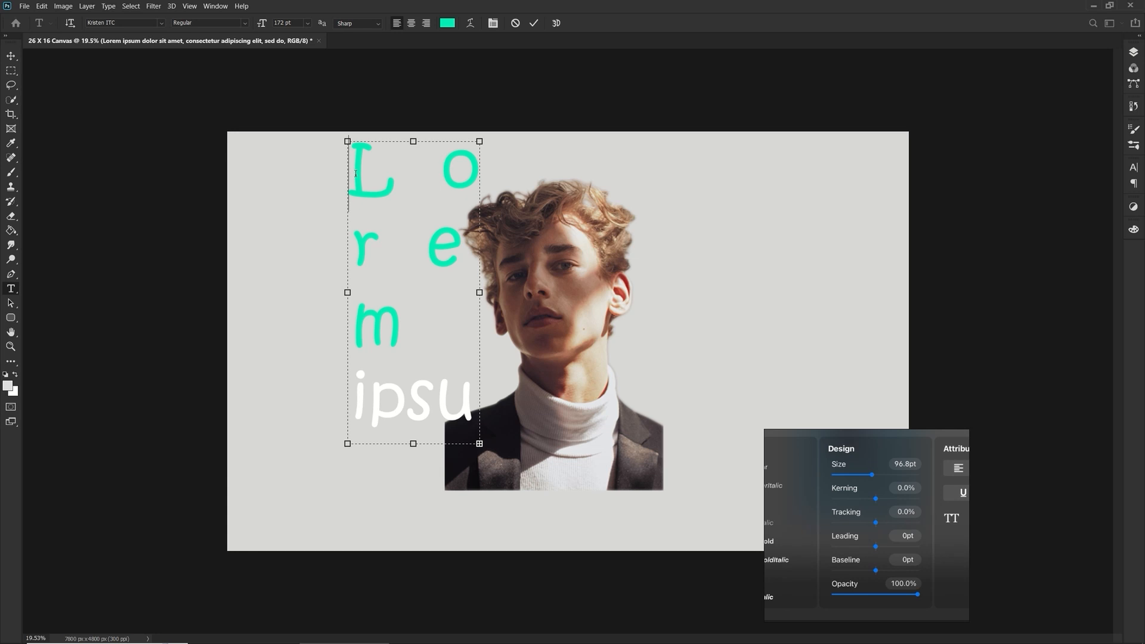
key("ctrl+a")
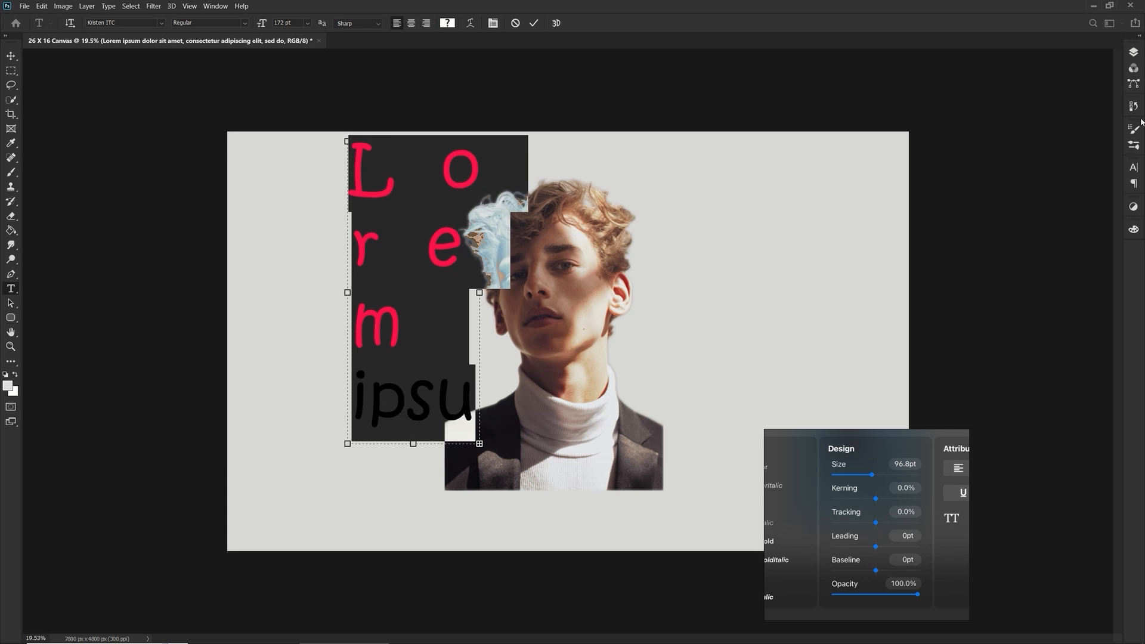
left_click(1134, 52)
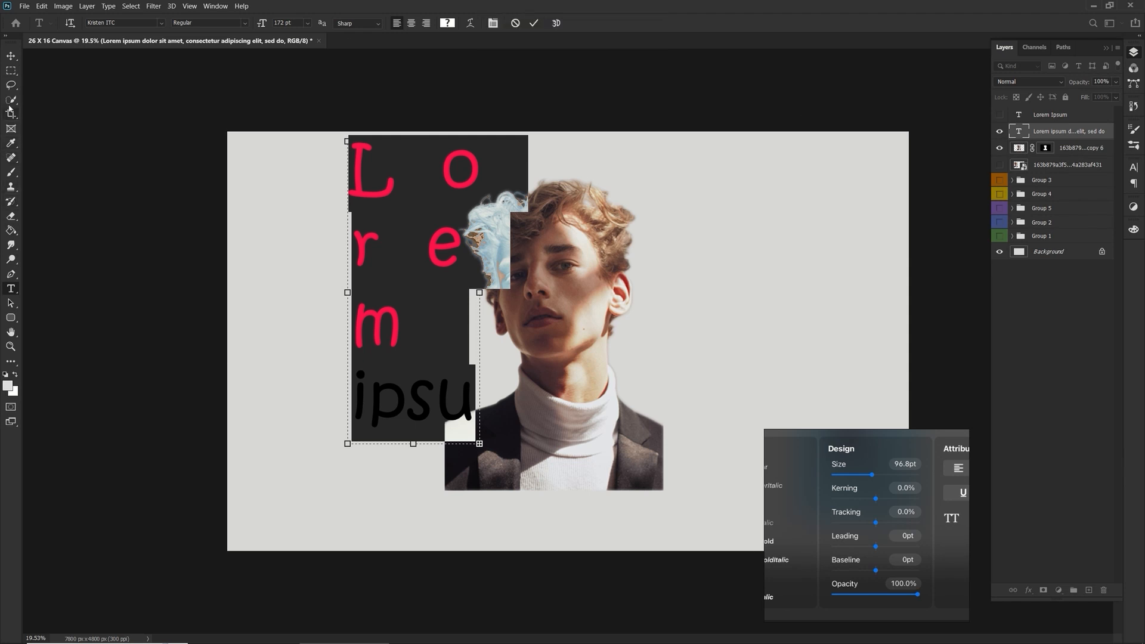
key("ctrl+h")
right_click(11, 158)
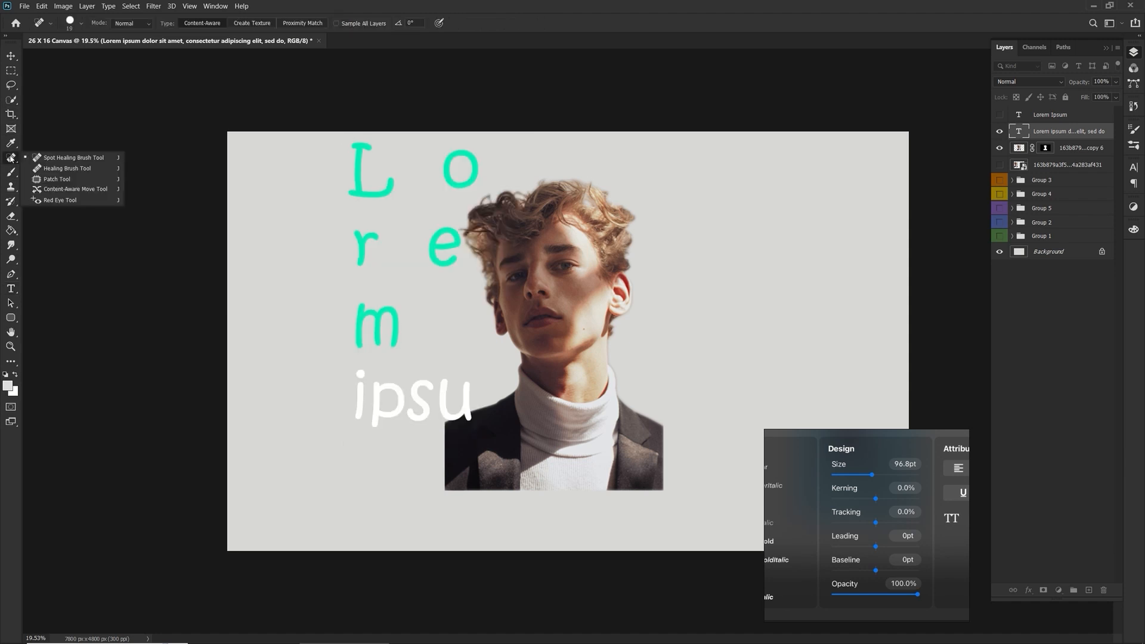
left_click(12, 144)
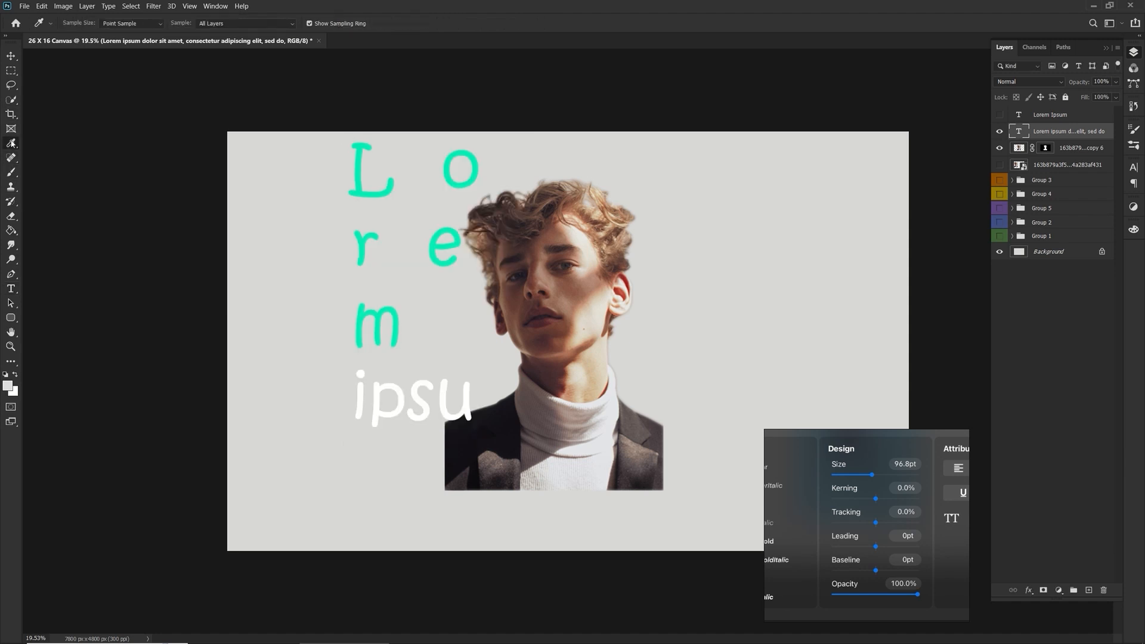
left_click(11, 100)
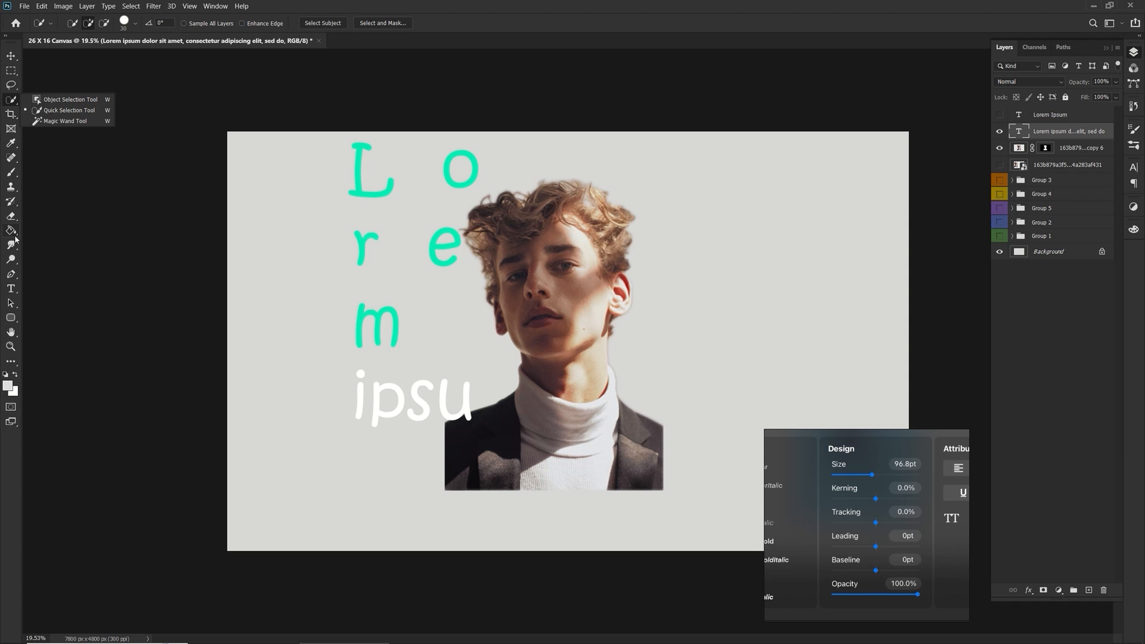
Step: Draw a closed four-point path with the Pen tool on the empty background beside the portrait's head
left_click(11, 276)
left_click(12, 276)
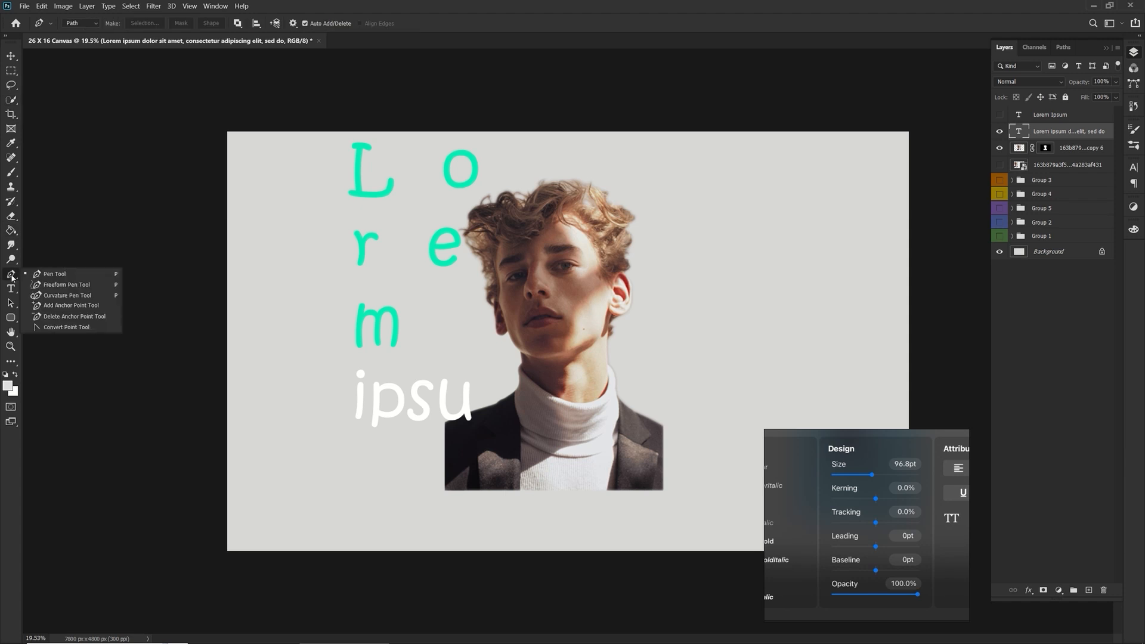
left_click(730, 179)
left_click(739, 290)
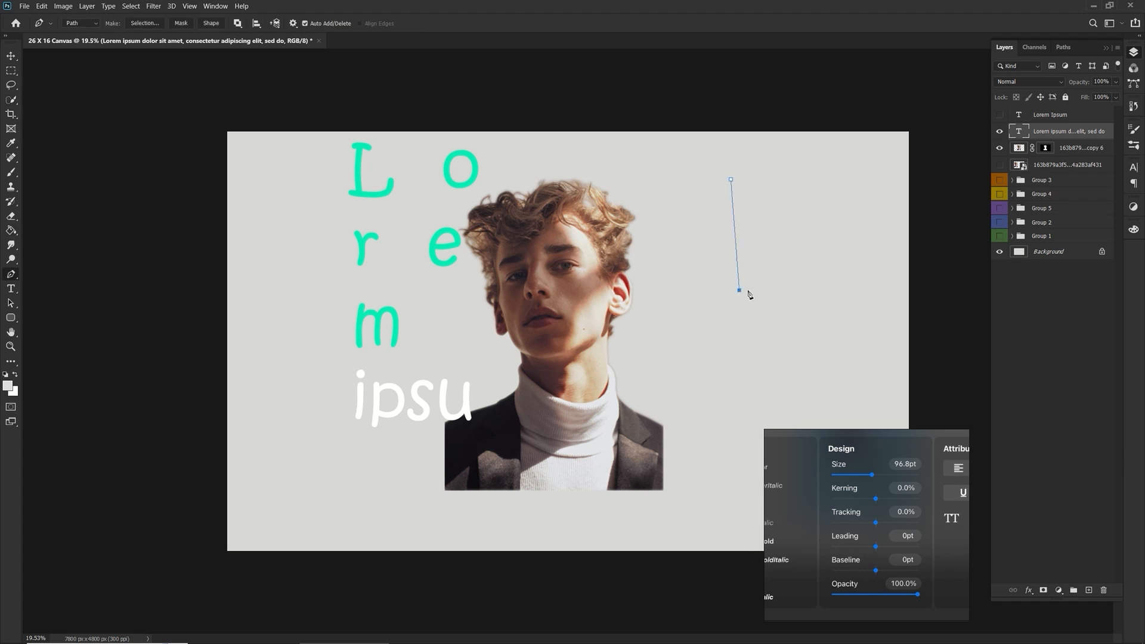
left_click(825, 263)
left_click(832, 180)
left_click(731, 179)
left_click(1135, 169)
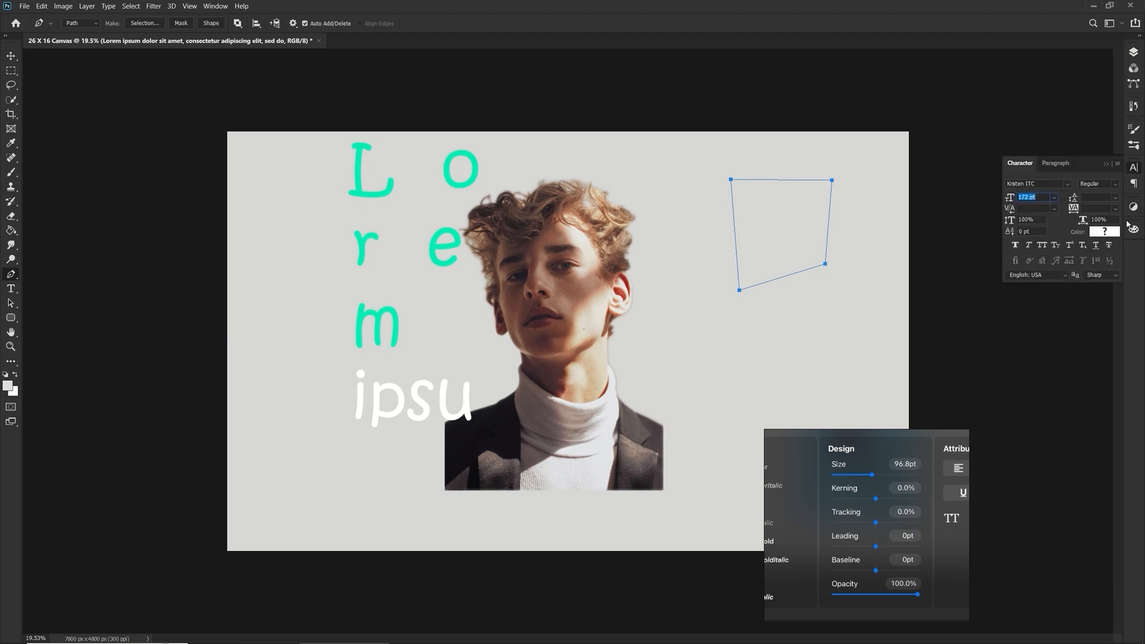
left_click(1134, 184)
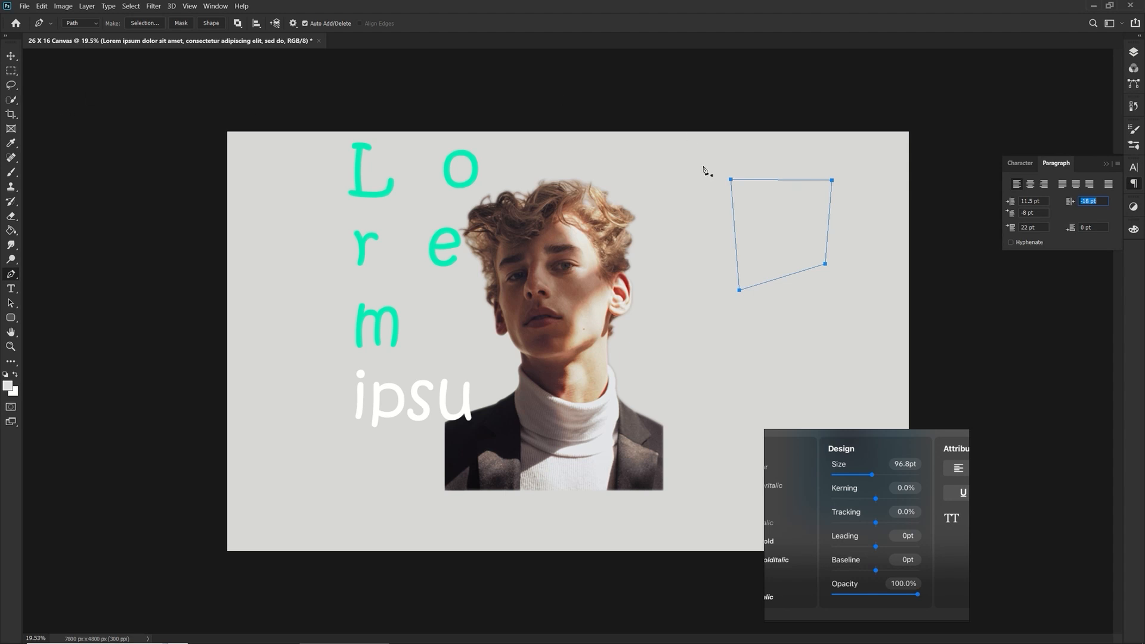
right_click(760, 177)
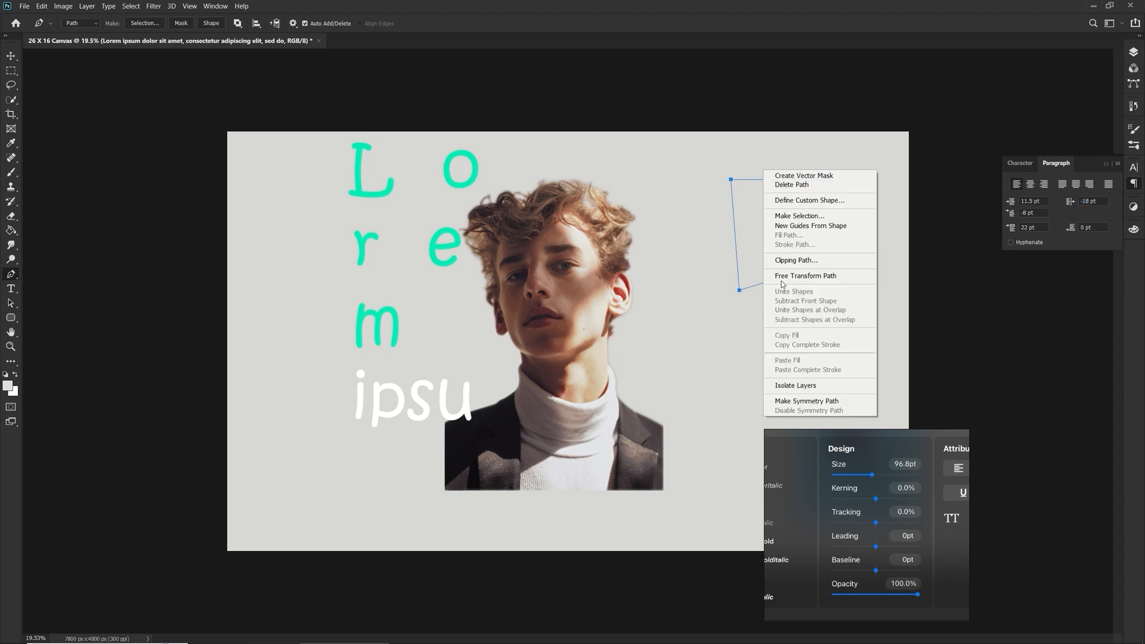
left_click(744, 179)
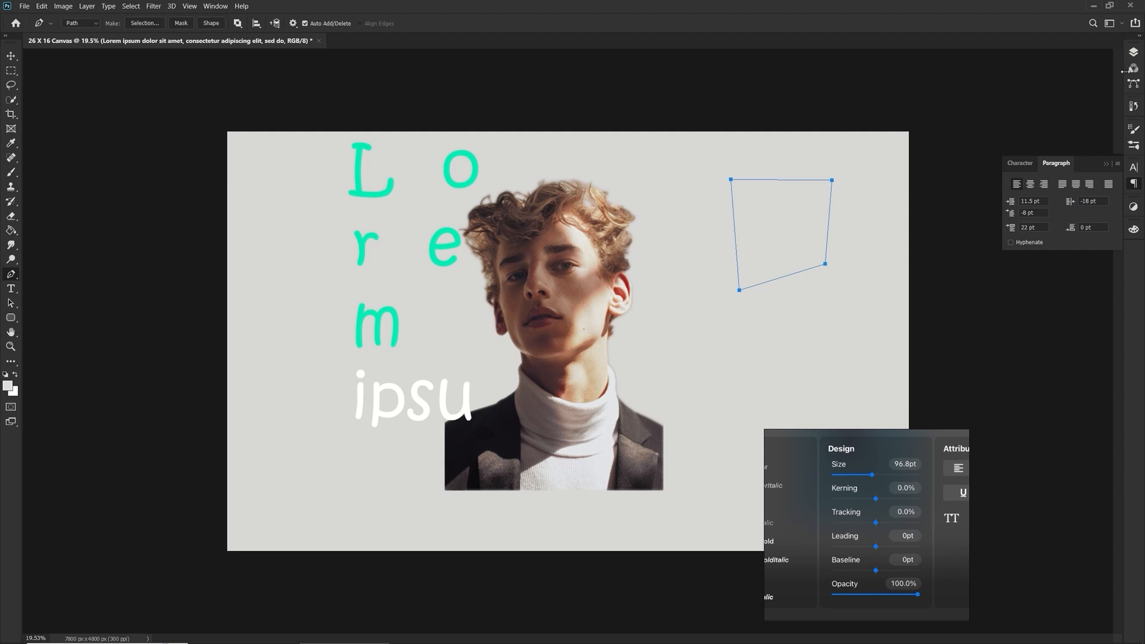
Step: Add an empty layer directly above the visible Lorem ipsum paragraph layer
left_click(1134, 53)
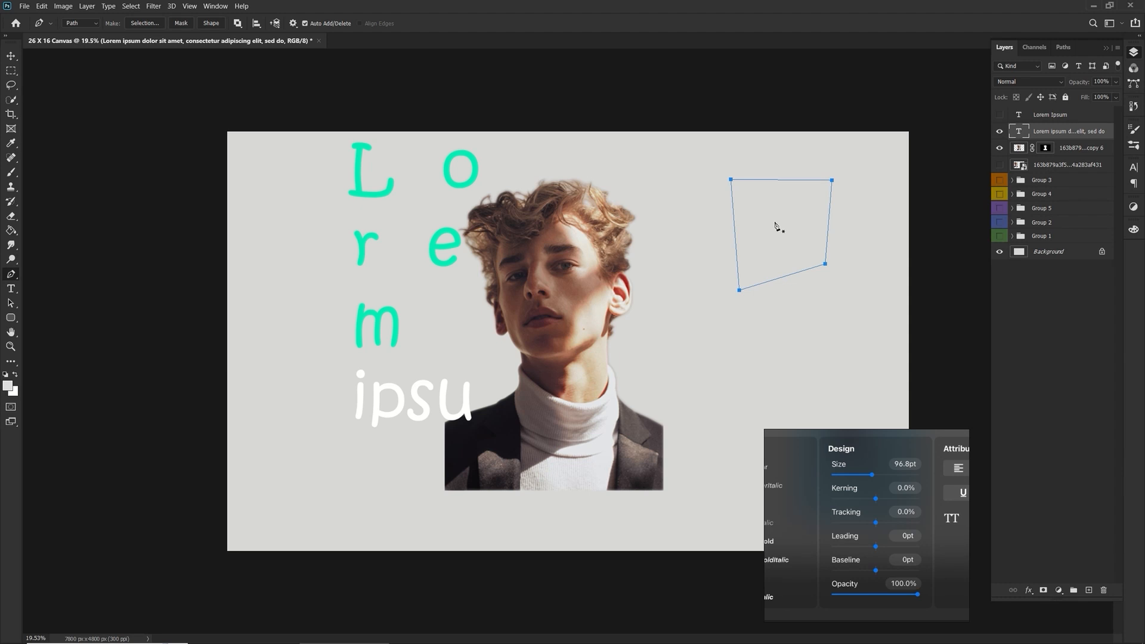
left_click(1089, 590)
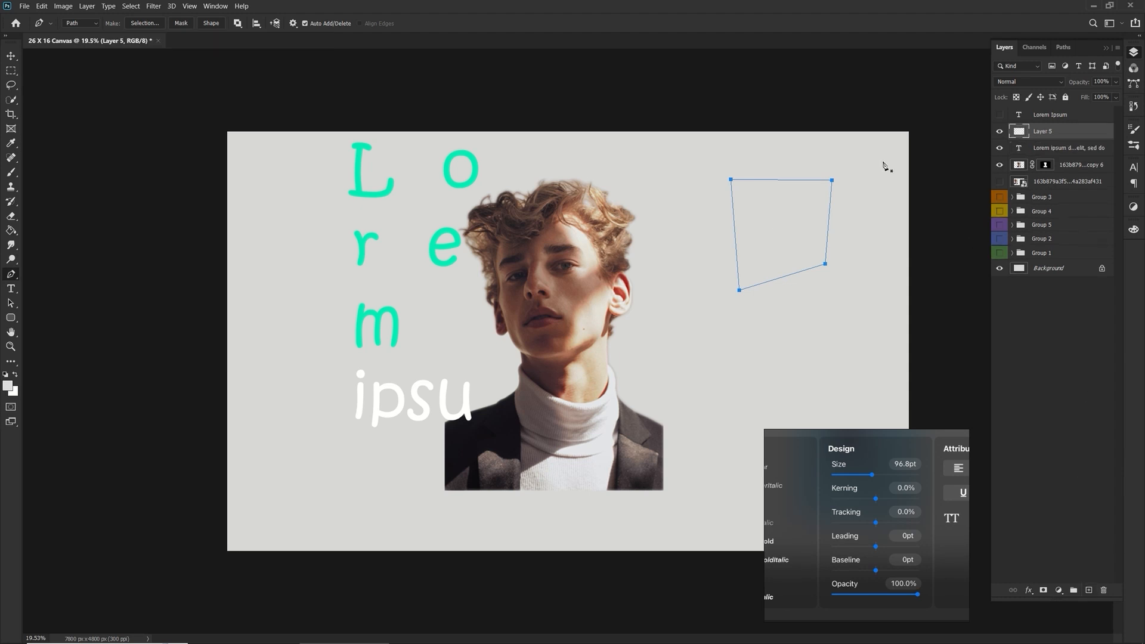
right_click(772, 200)
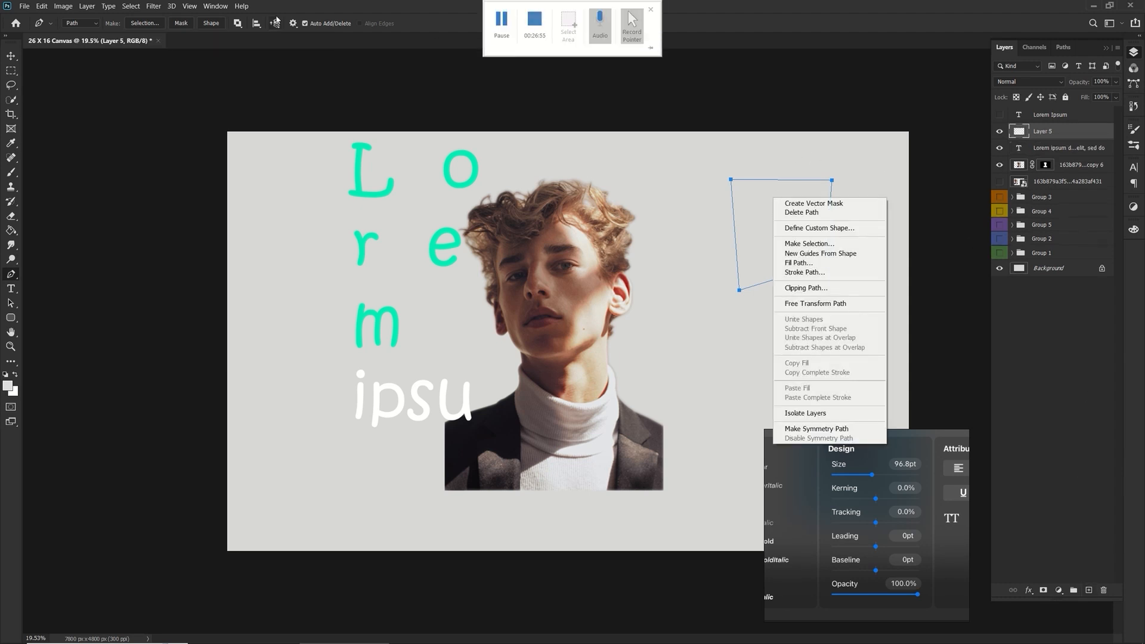
left_click(137, 23)
left_click(144, 24)
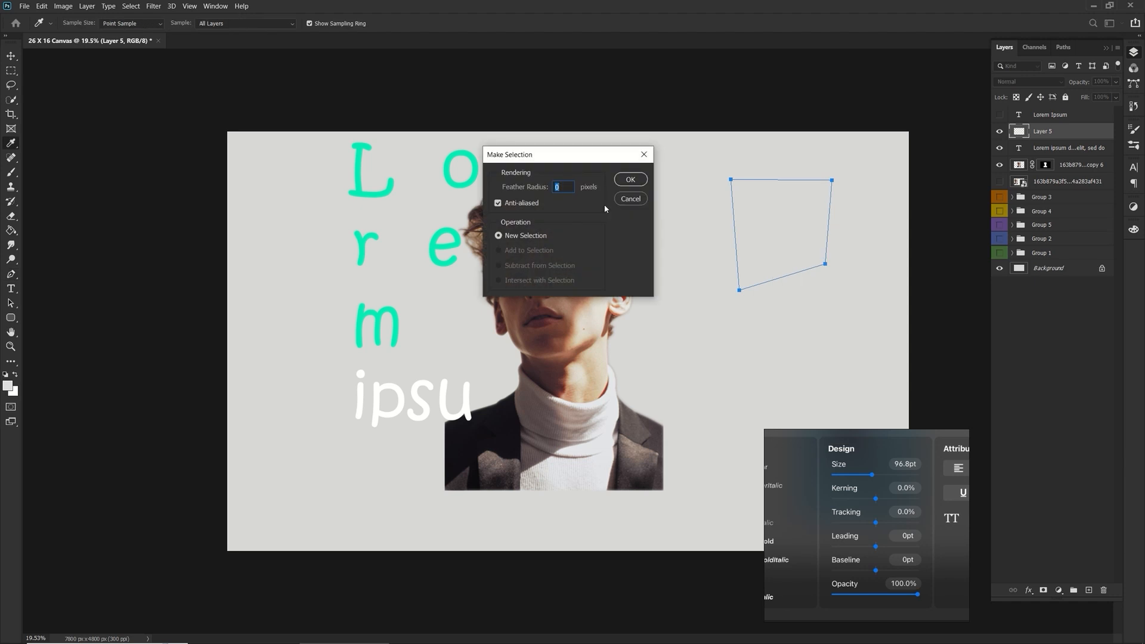
left_click(630, 198)
Step: Set the Pen tool to Shape mode and draw a closed four-sided shape about 1305 by 921 px beside the portrait's head
left_click(79, 22)
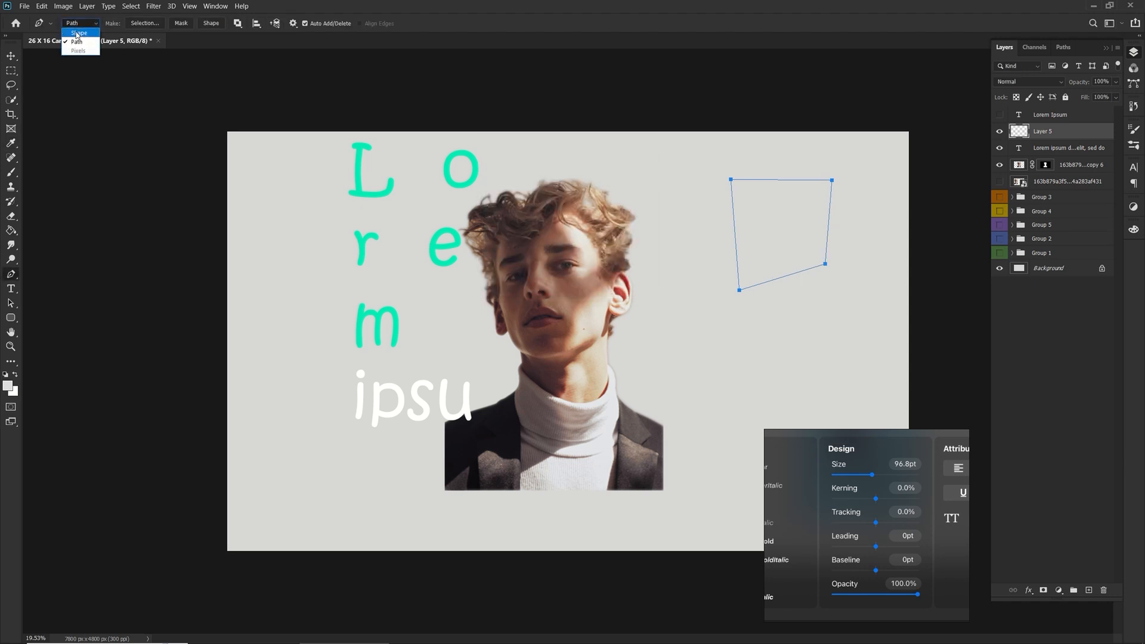
left_click(77, 33)
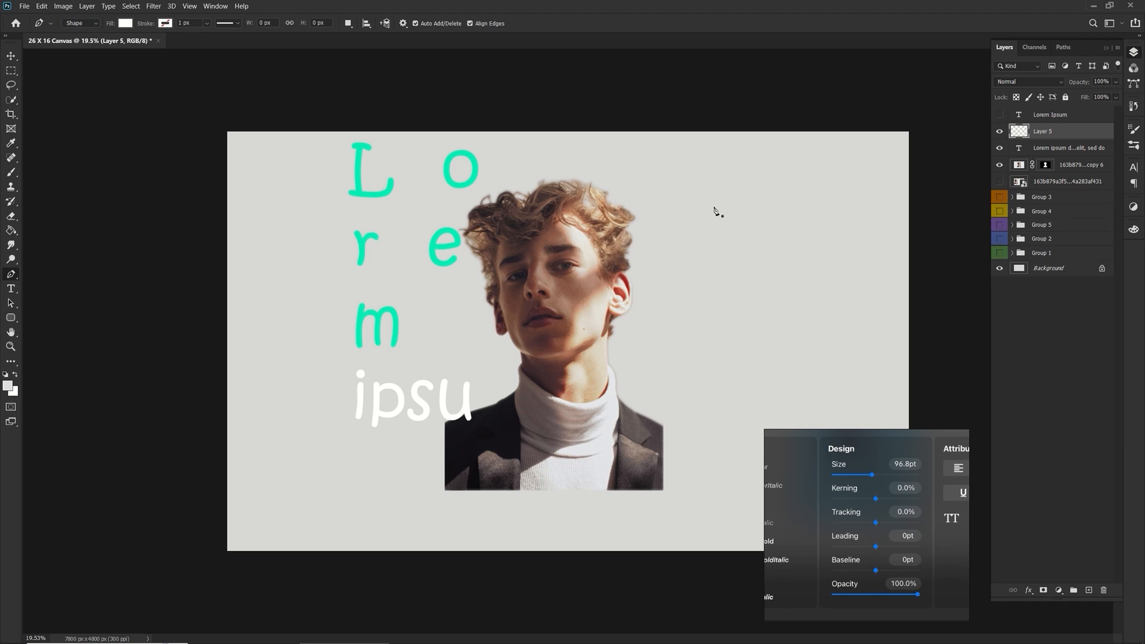
left_click(708, 189)
left_click(809, 190)
left_click(822, 266)
left_click(720, 270)
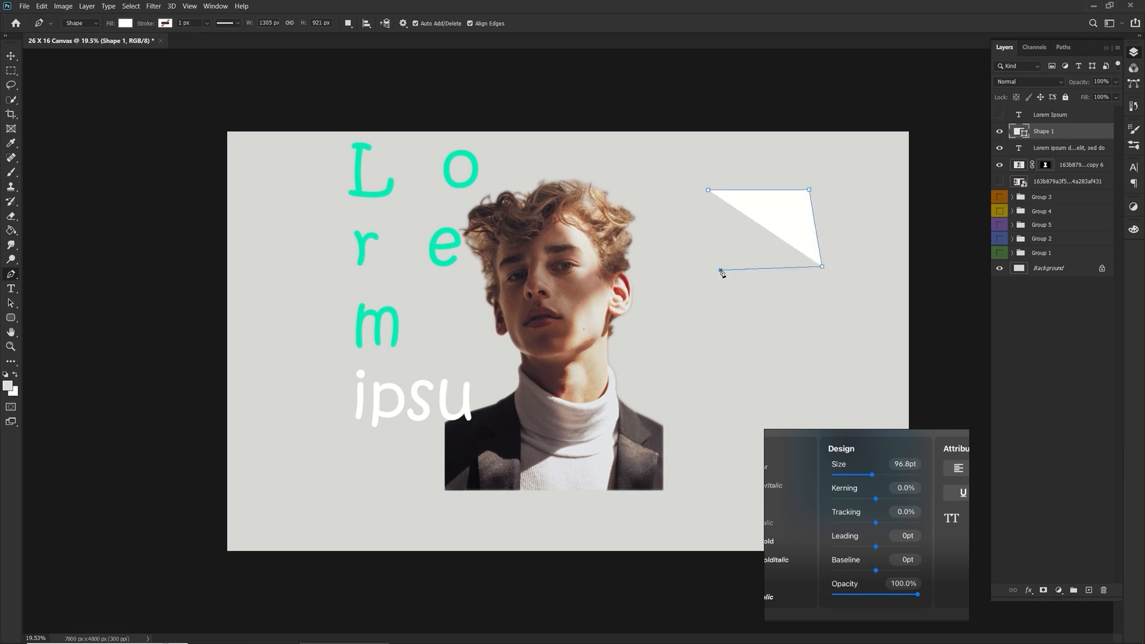
left_click(709, 190)
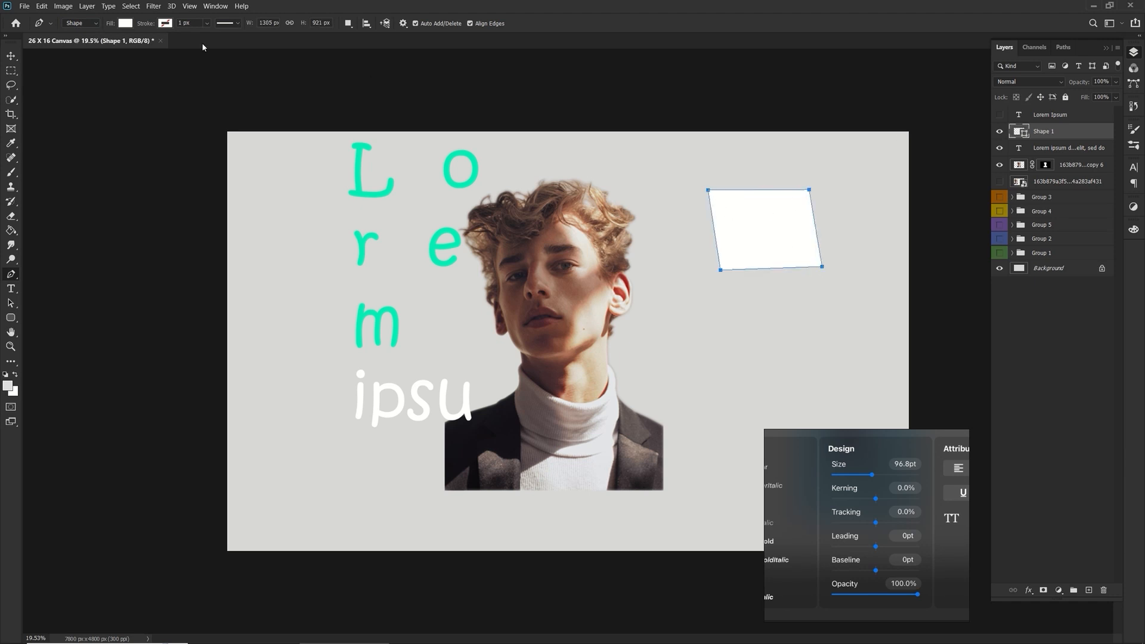
Step: Fill the four-sided shape with the recently used teal green and give it a red stroke
left_click(125, 23)
left_click(55, 82)
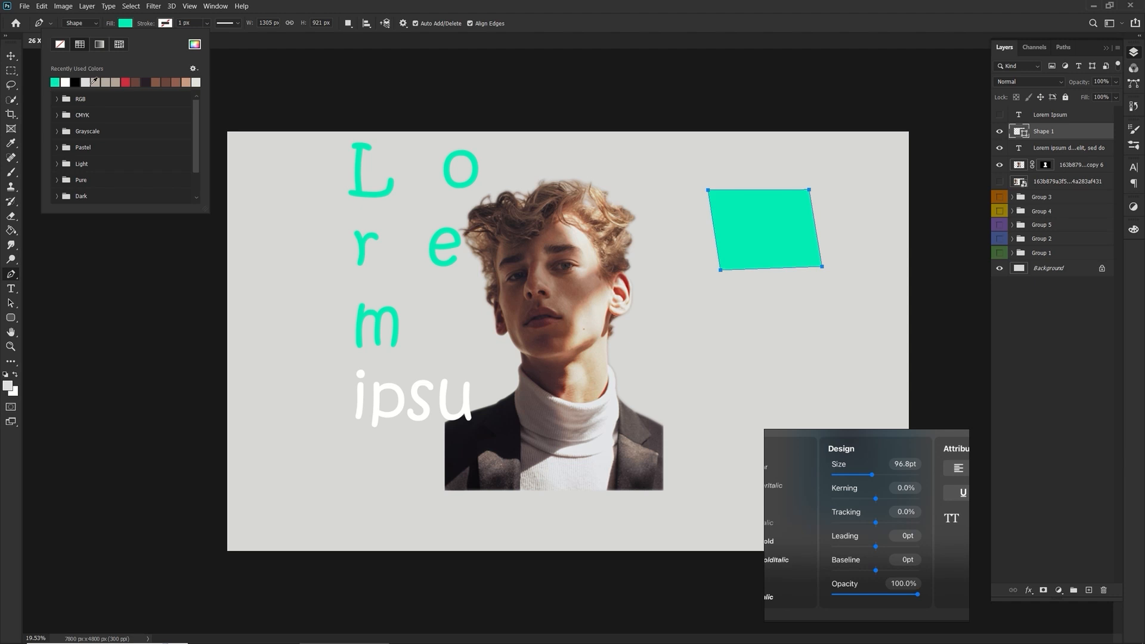
left_click(165, 24)
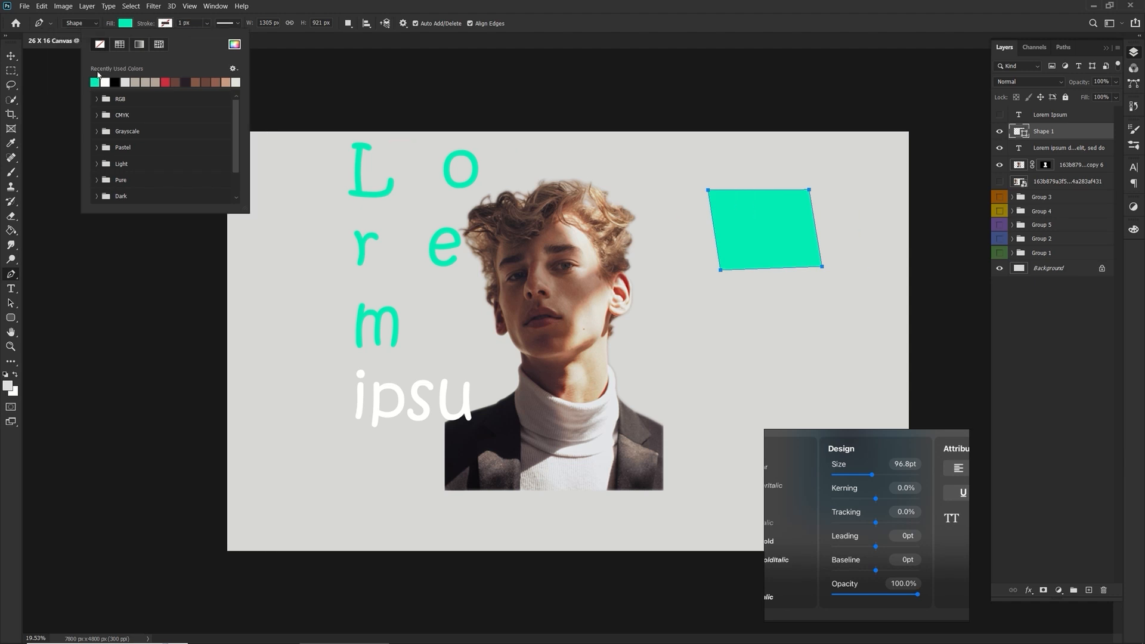
left_click(168, 82)
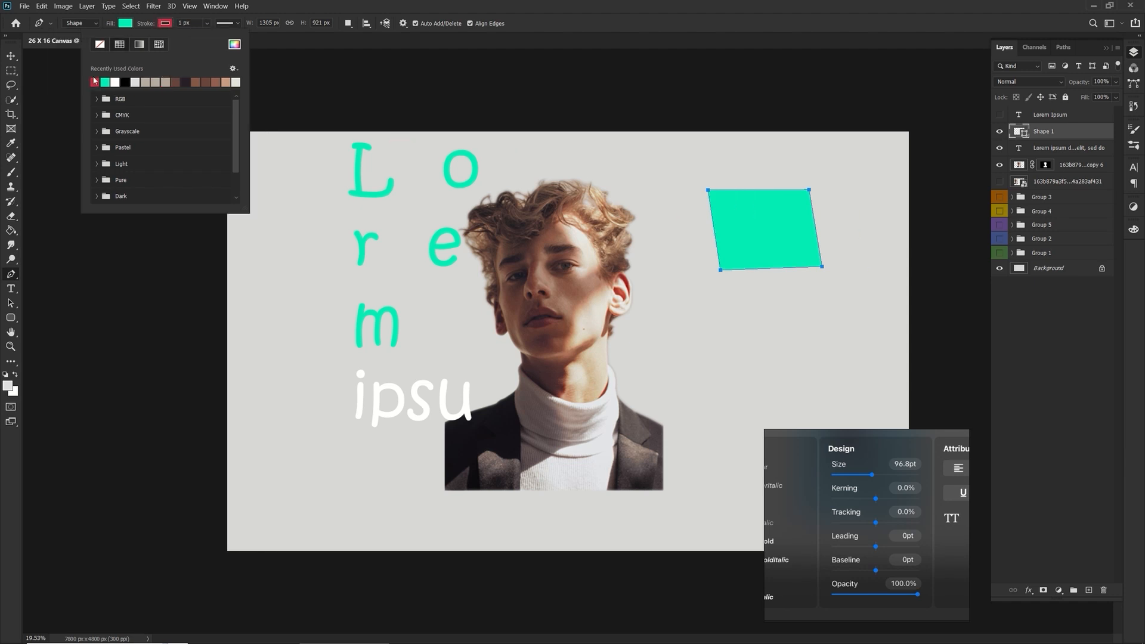
Step: Set the shape's stroke width to 58.34 px and its stroke style to the dashed line
left_click(237, 23)
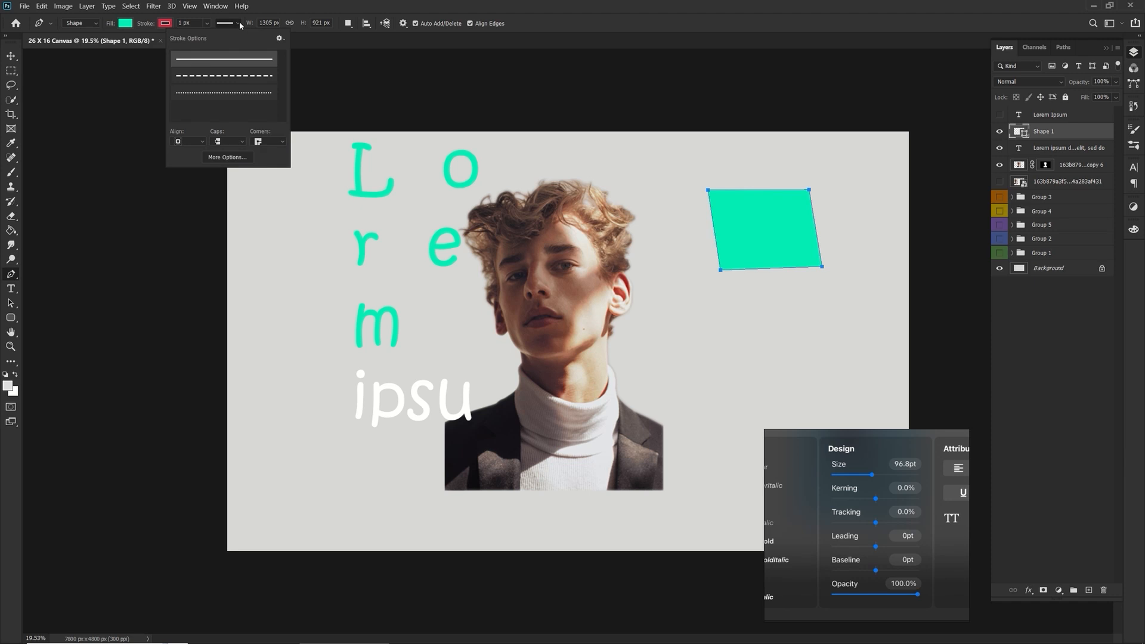
left_click(204, 23)
mouse_move(199, 34)
left_mouse_down()
mouse_move(239, 37)
mouse_move(225, 36)
left_mouse_up()
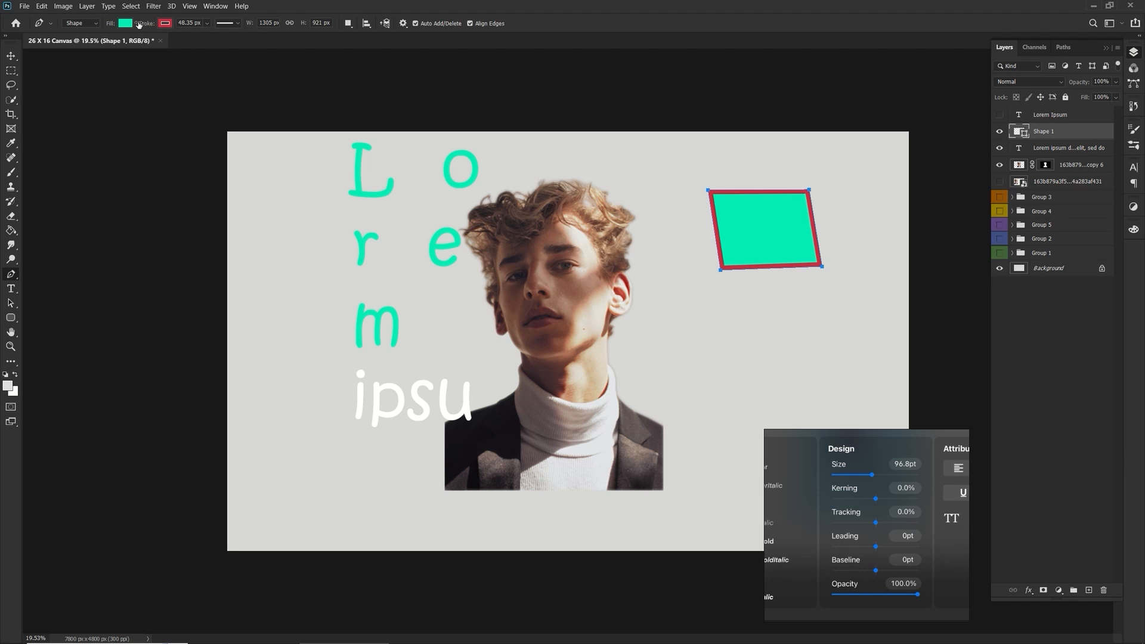
left_click_drag(152, 25, 146, 25)
left_click(234, 24)
left_click(225, 76)
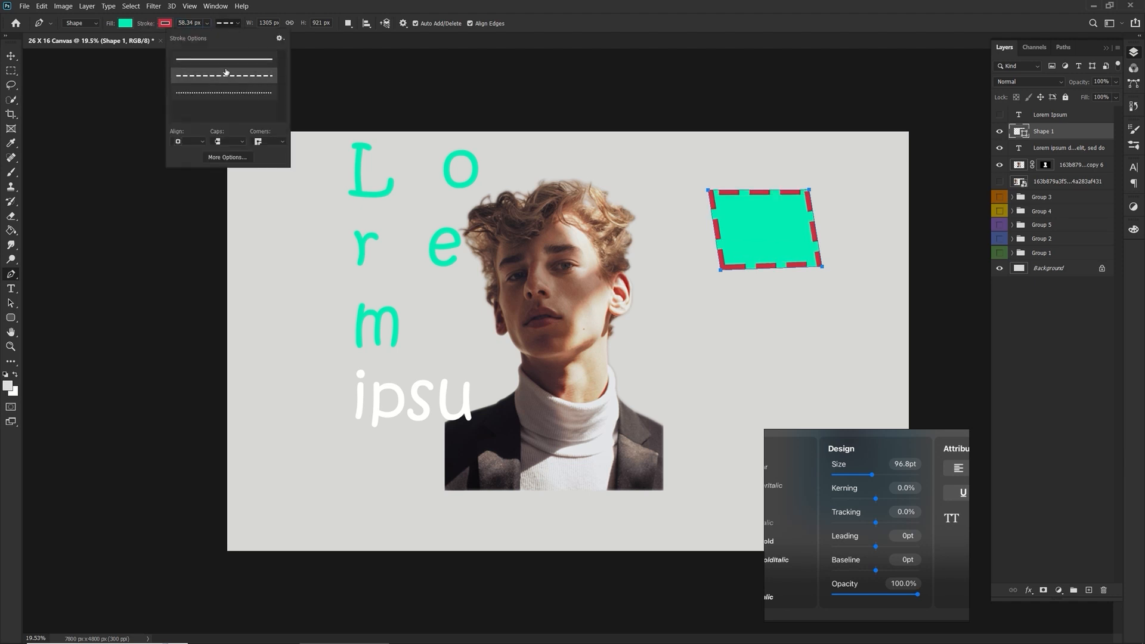
Step: Examine the shape's path operations, alignment, stacking order and path display options
left_click(254, 23)
left_click(348, 23)
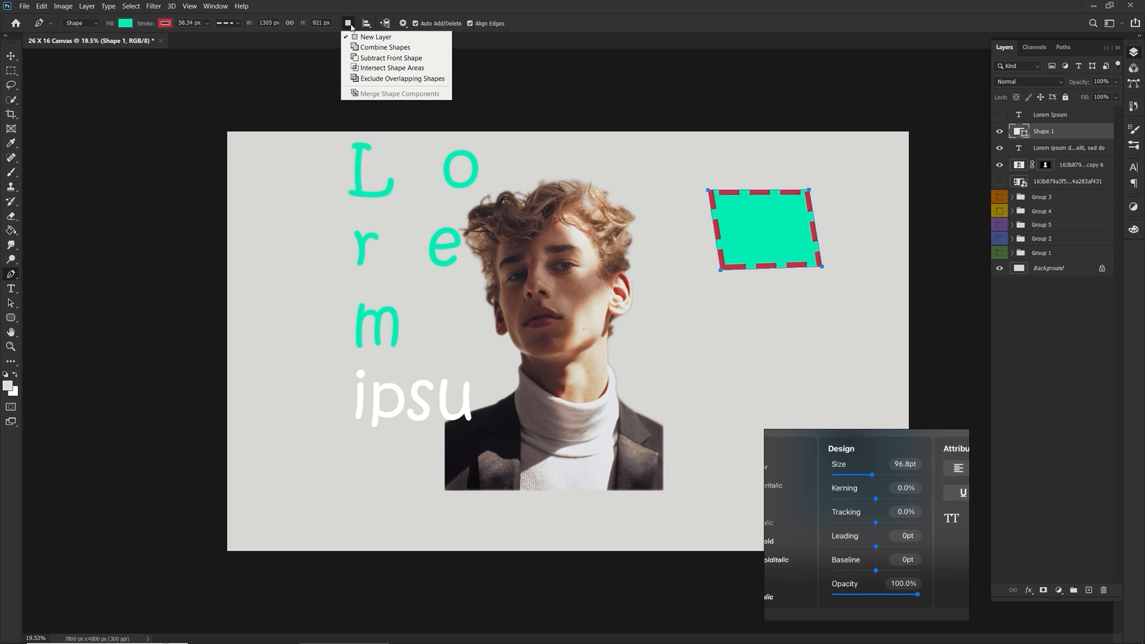
left_click(367, 25)
left_click(367, 26)
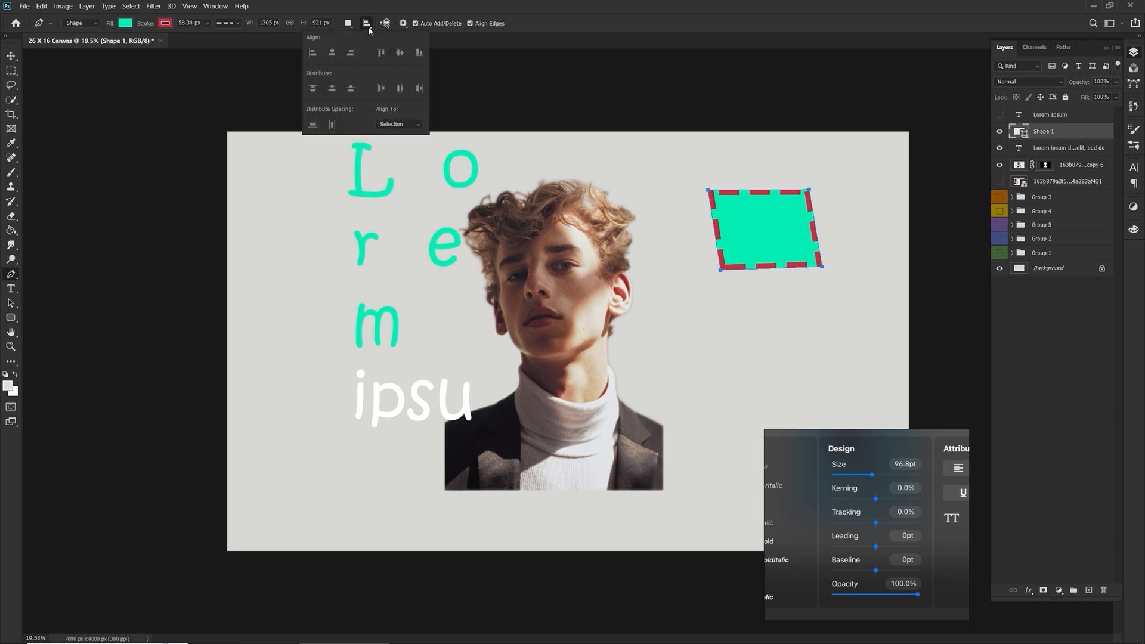
left_click(368, 26)
left_click(387, 24)
left_click(387, 24)
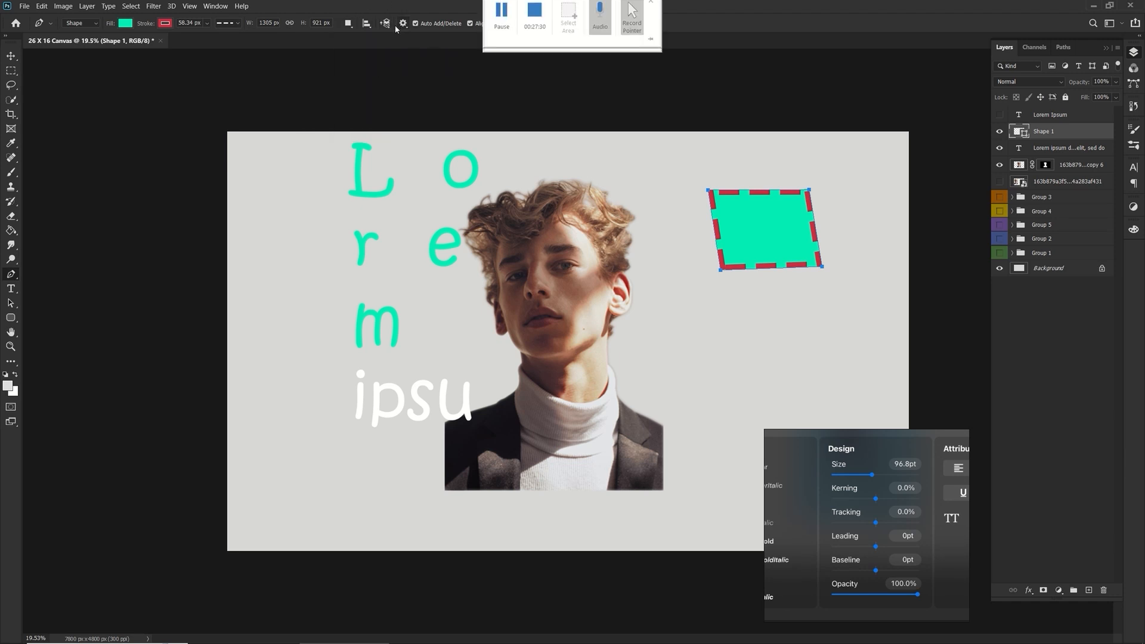
left_click(386, 24)
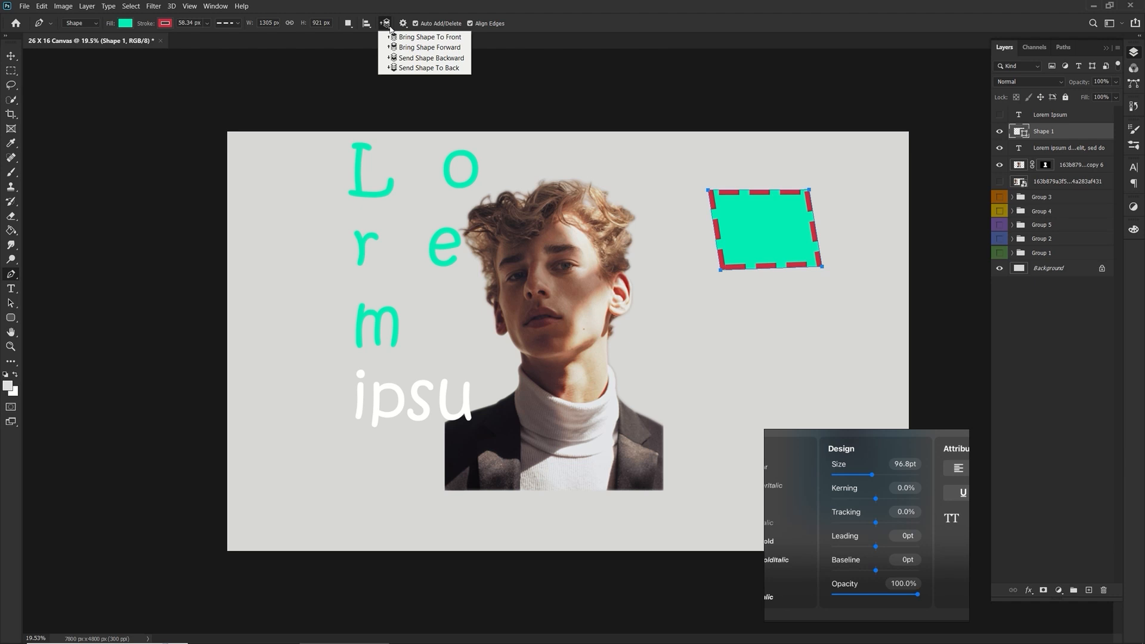
left_click(408, 48)
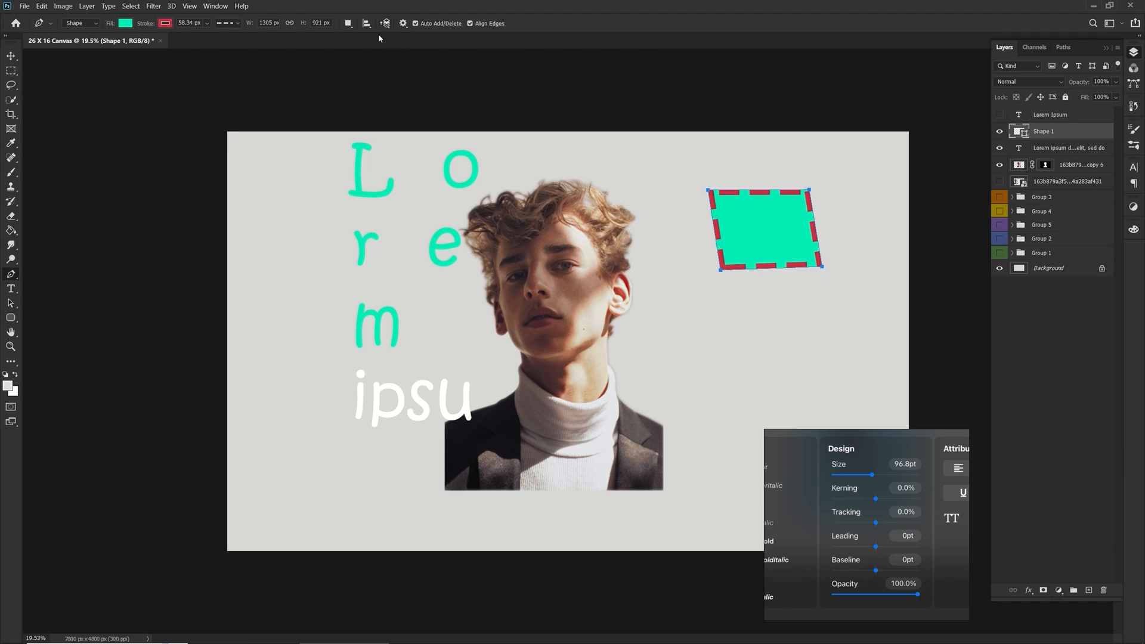
left_click(403, 24)
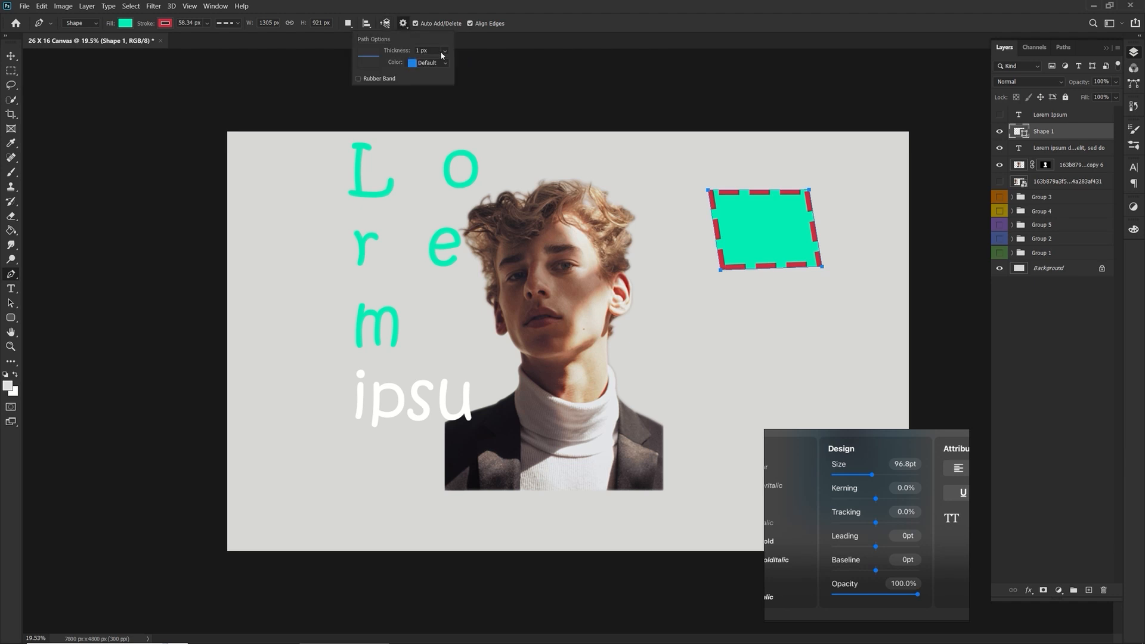
left_click(145, 24)
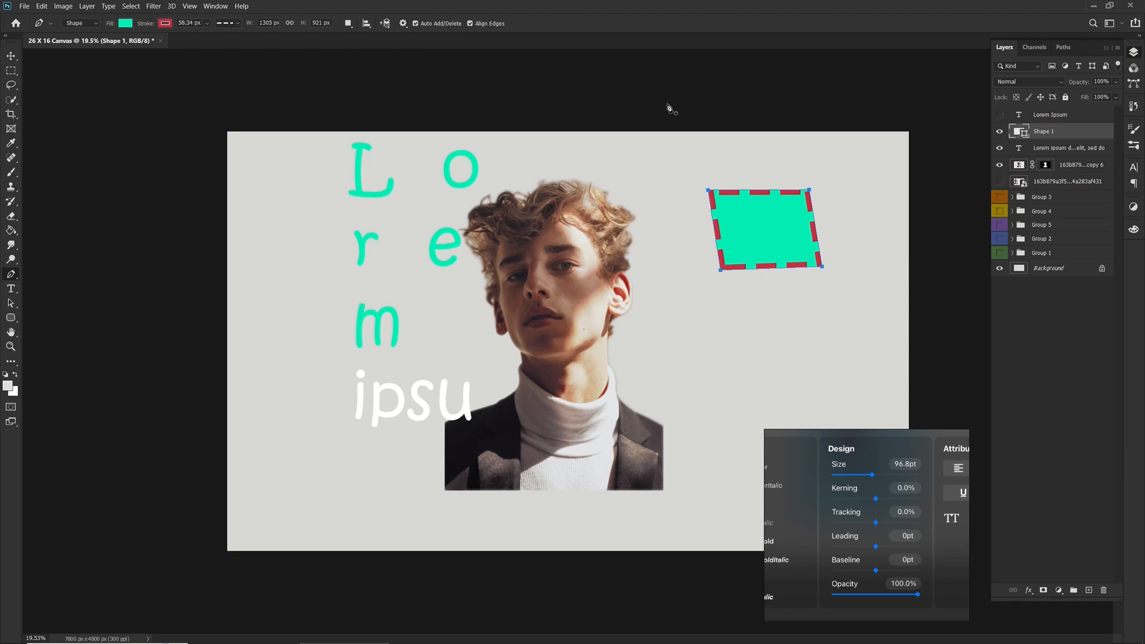
Step: Detach the Character and Paragraph panel group from the dock and float it near the canvas's upper corner
left_click(1136, 172)
left_click(1134, 185)
left_click(1135, 174)
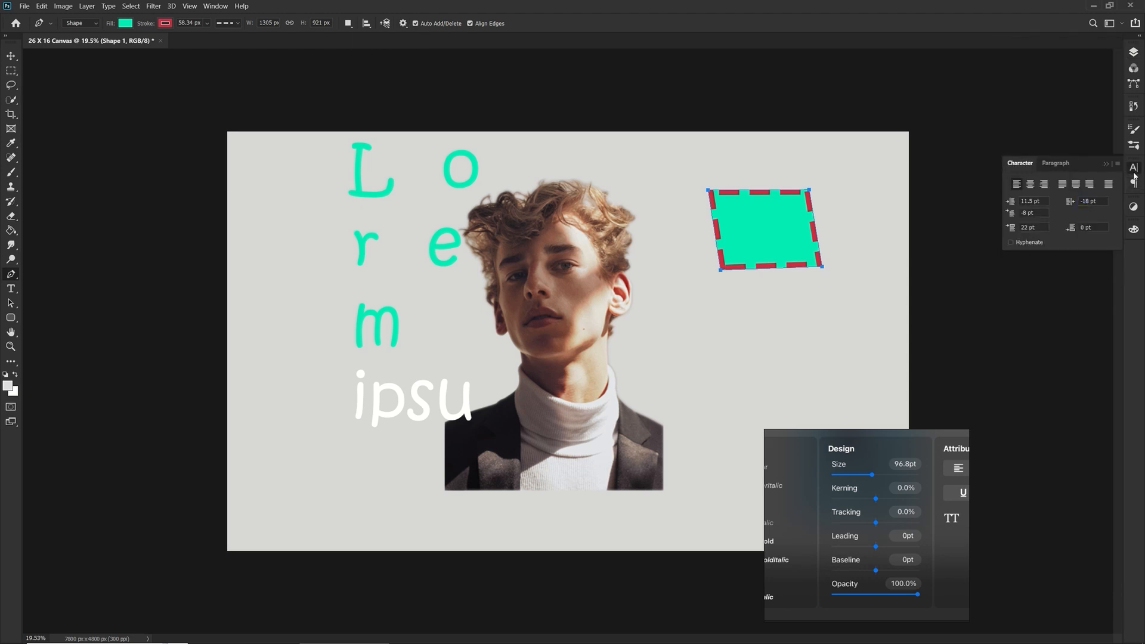
left_click_drag(1134, 166, 952, 139)
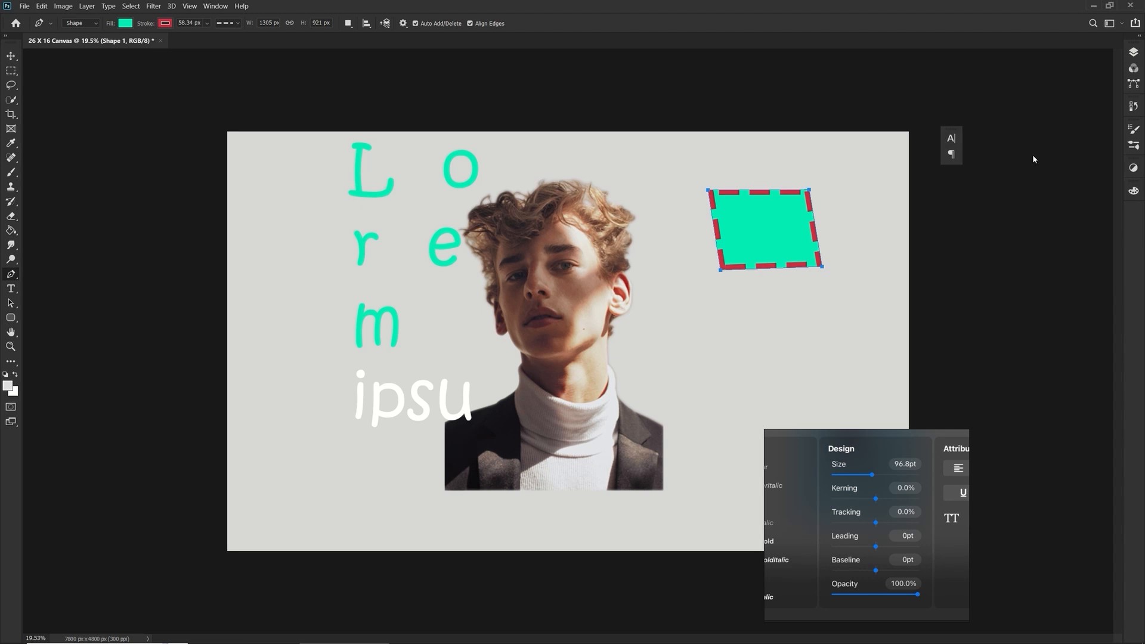
Step: Close the floating Character and Paragraph panel group and display the Paths panel
left_click(958, 124)
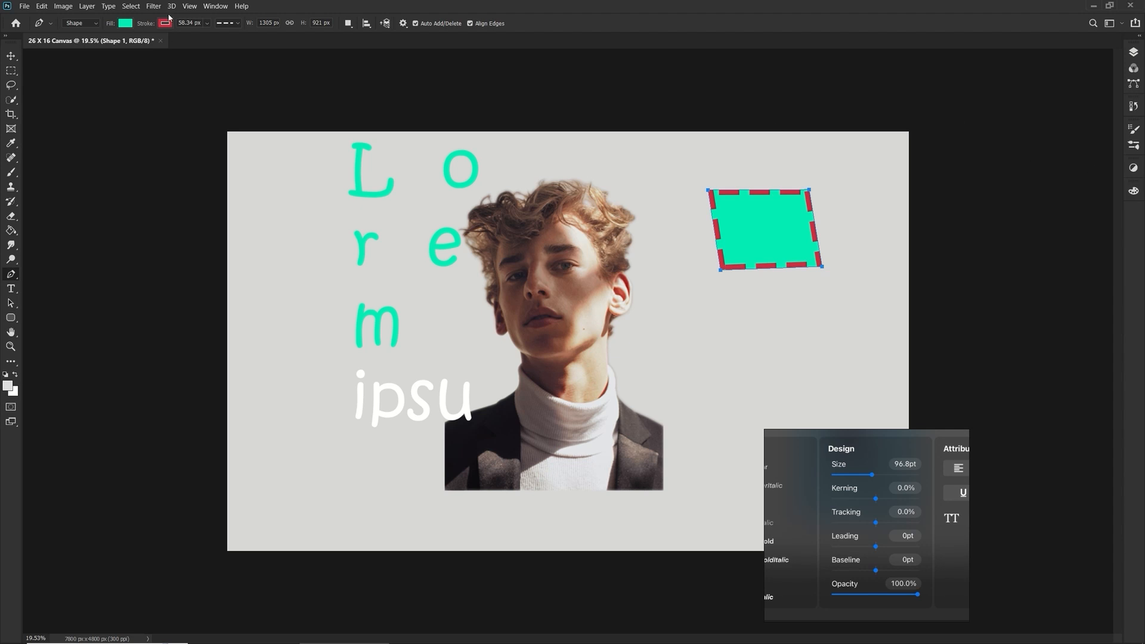
left_click(215, 6)
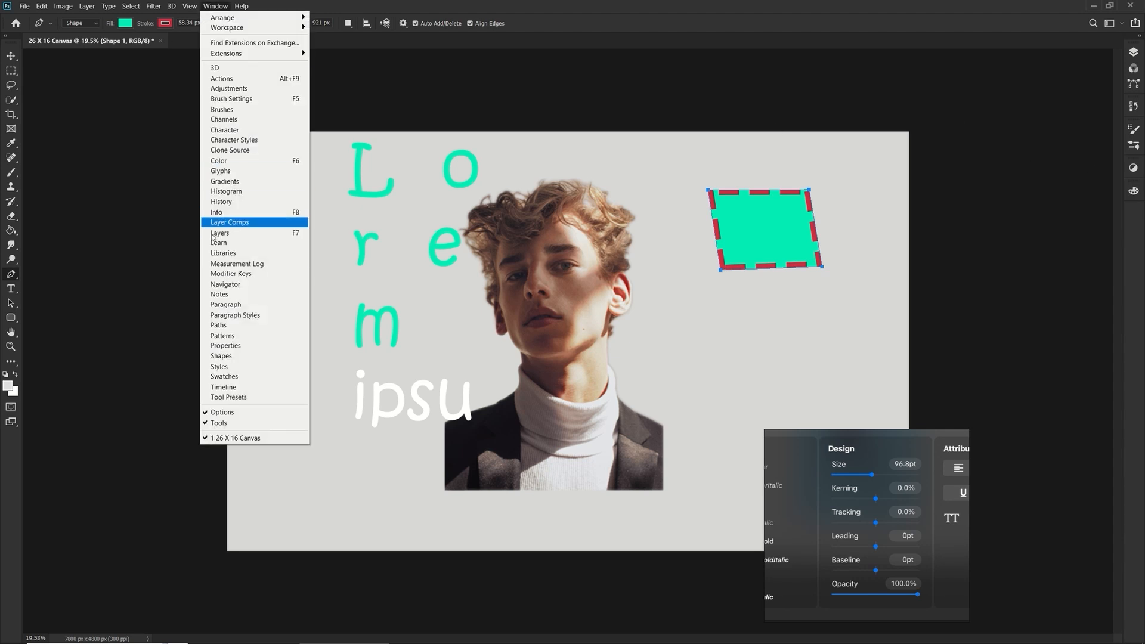
left_click(226, 327)
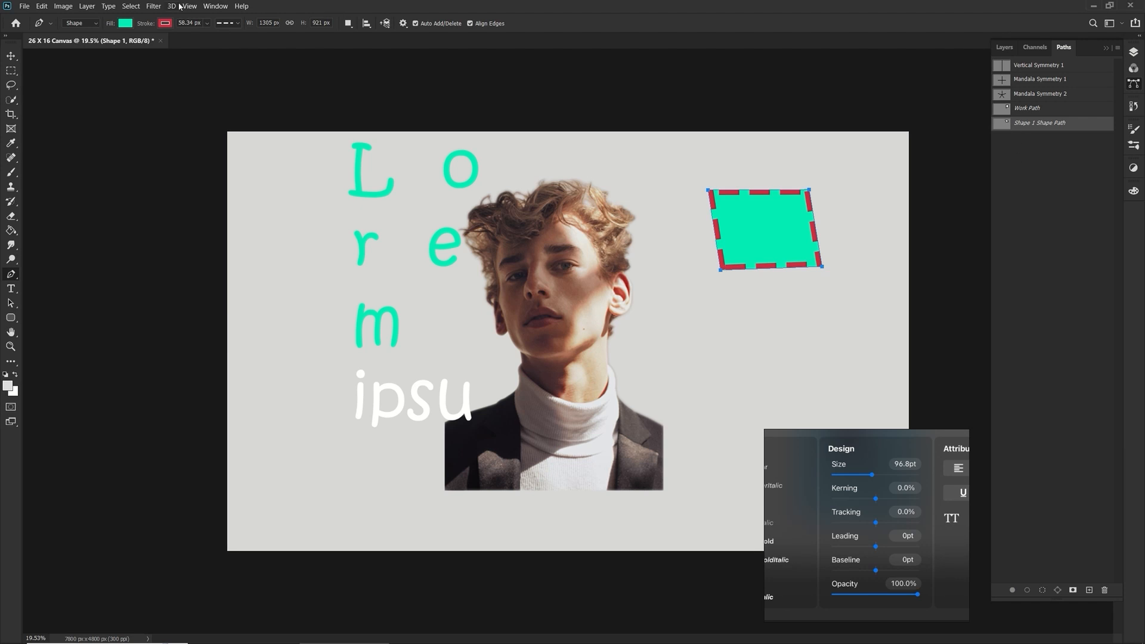
Step: Try a 64% mask density on the four-sided shape's path in its properties
left_click(216, 6)
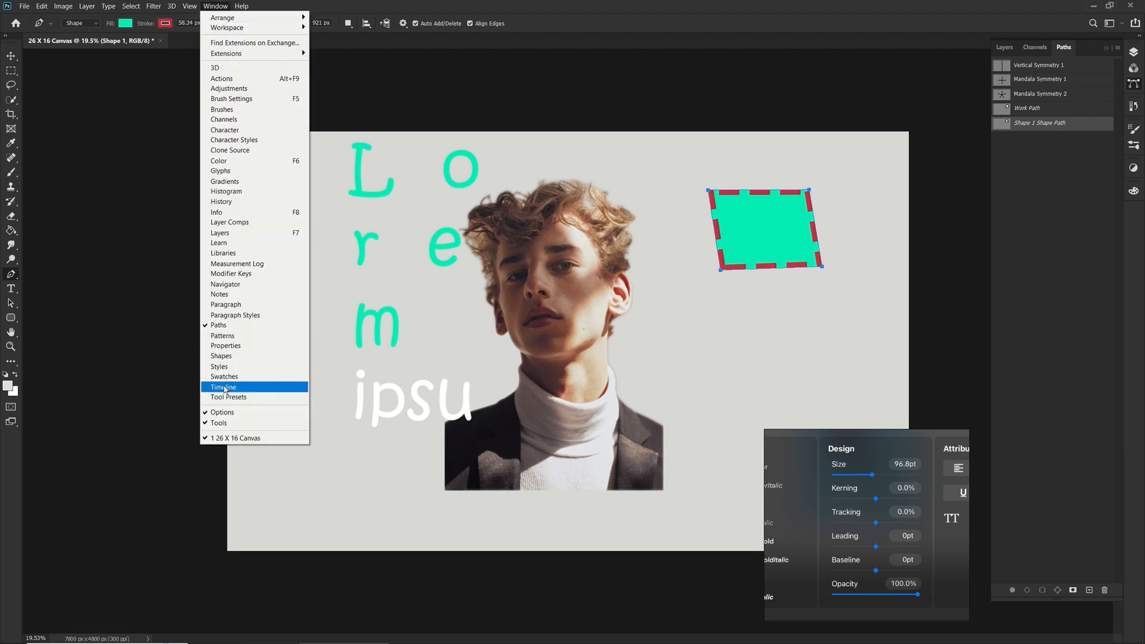
left_click(237, 349)
left_click_drag(151, 173, 176, 170)
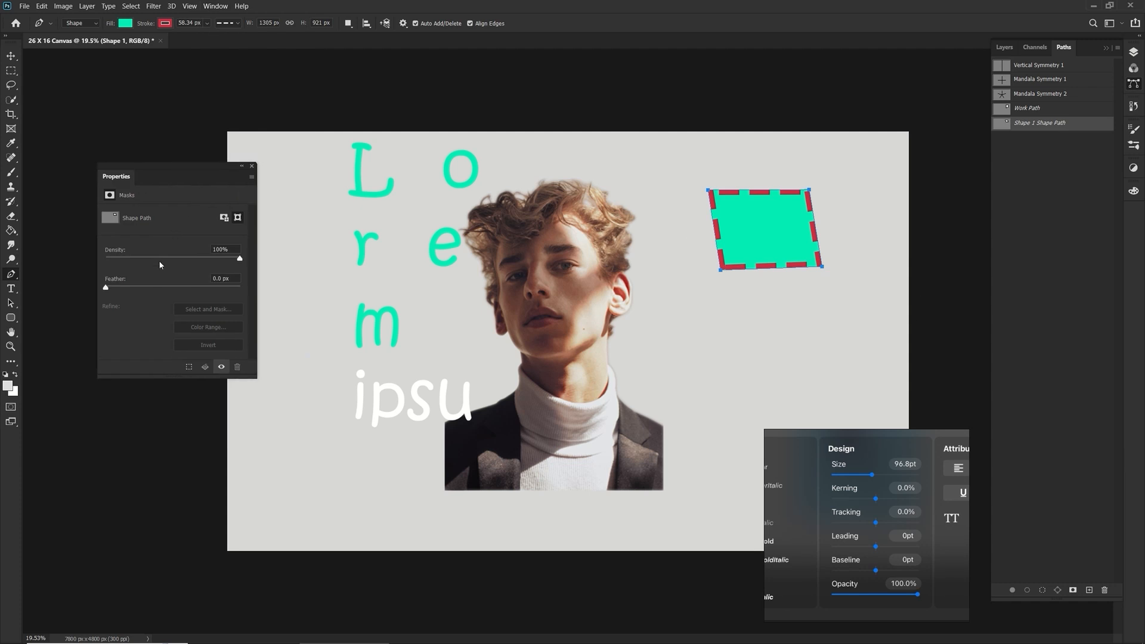
left_click_drag(143, 258, 189, 257)
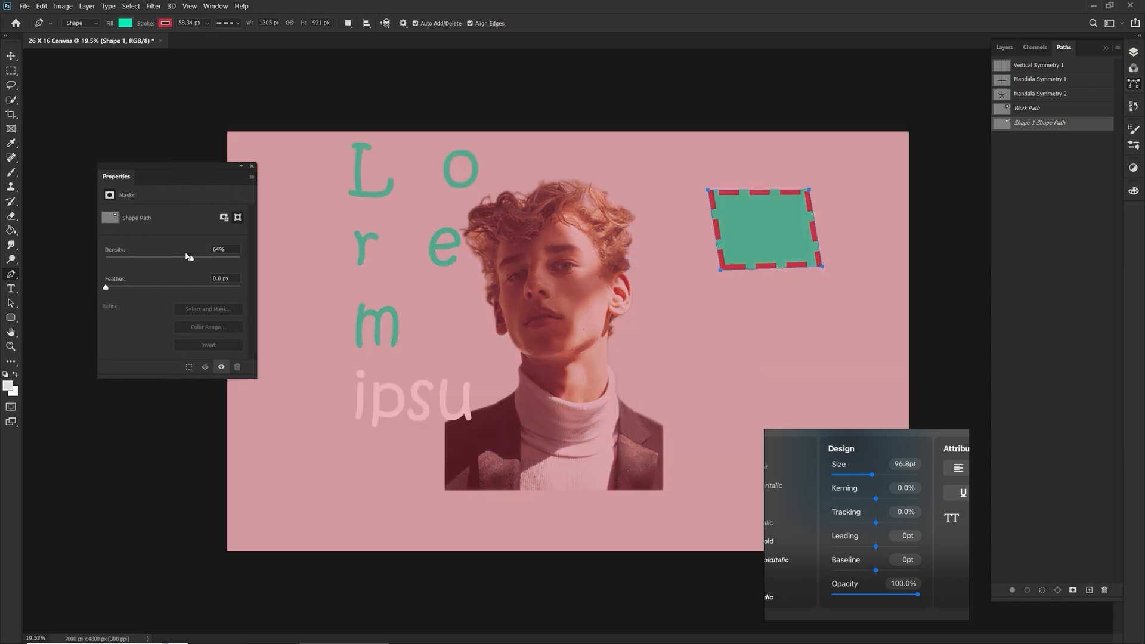
left_click(251, 167)
Step: Undo the density change and move the four-sided shape slightly up and to the left
left_click(11, 54)
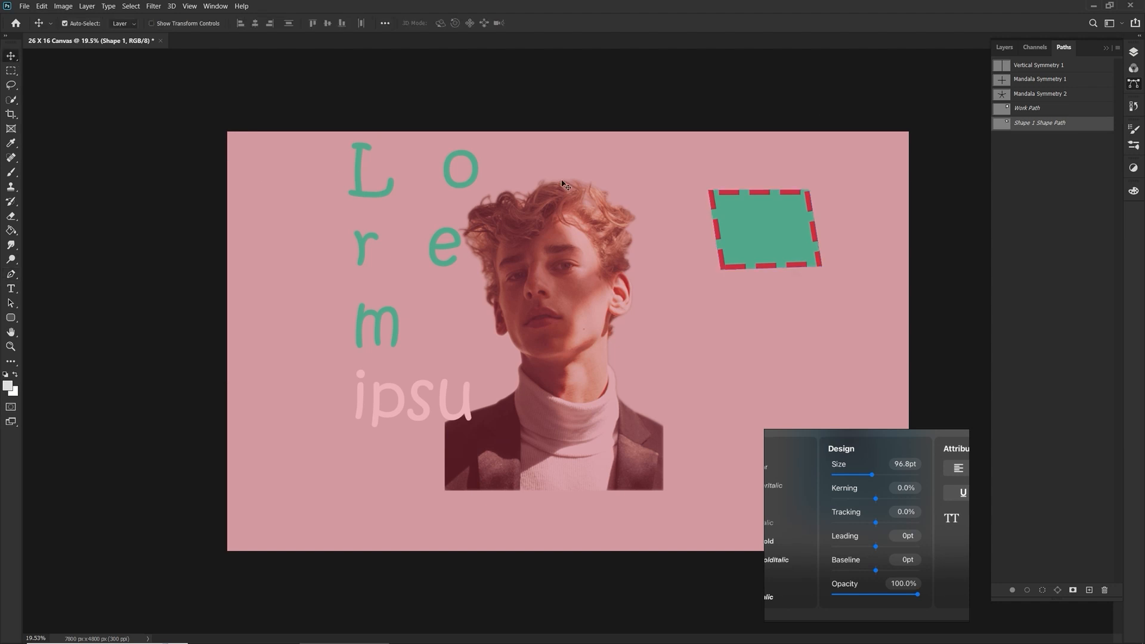
key("ctrl+z")
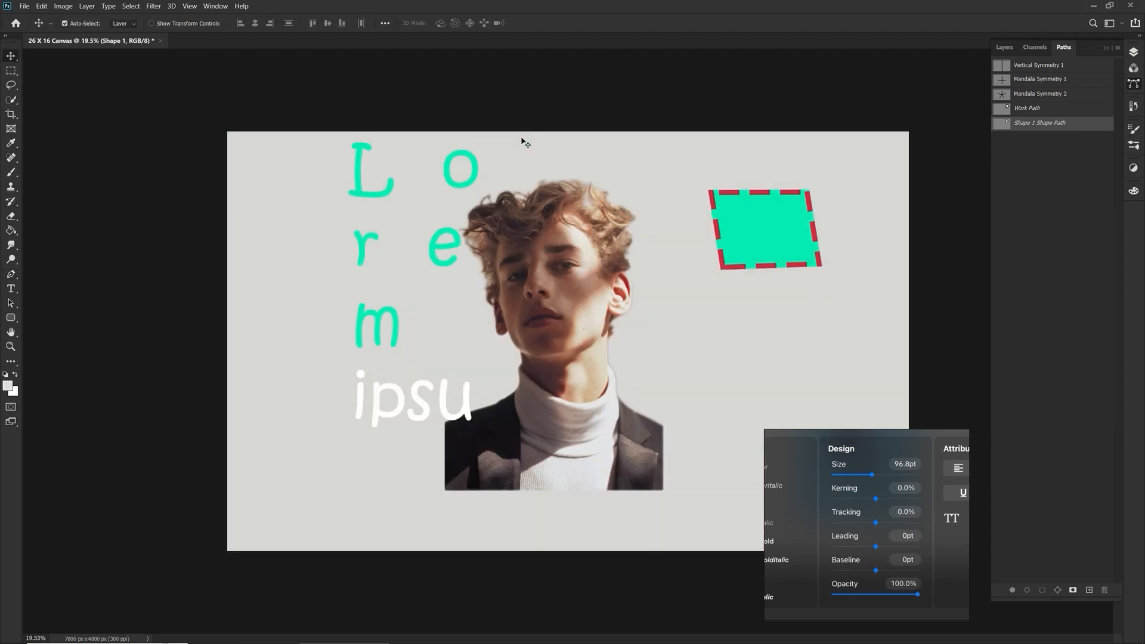
mouse_move(726, 194)
left_mouse_down()
mouse_move(632, 183)
mouse_move(707, 182)
left_mouse_up()
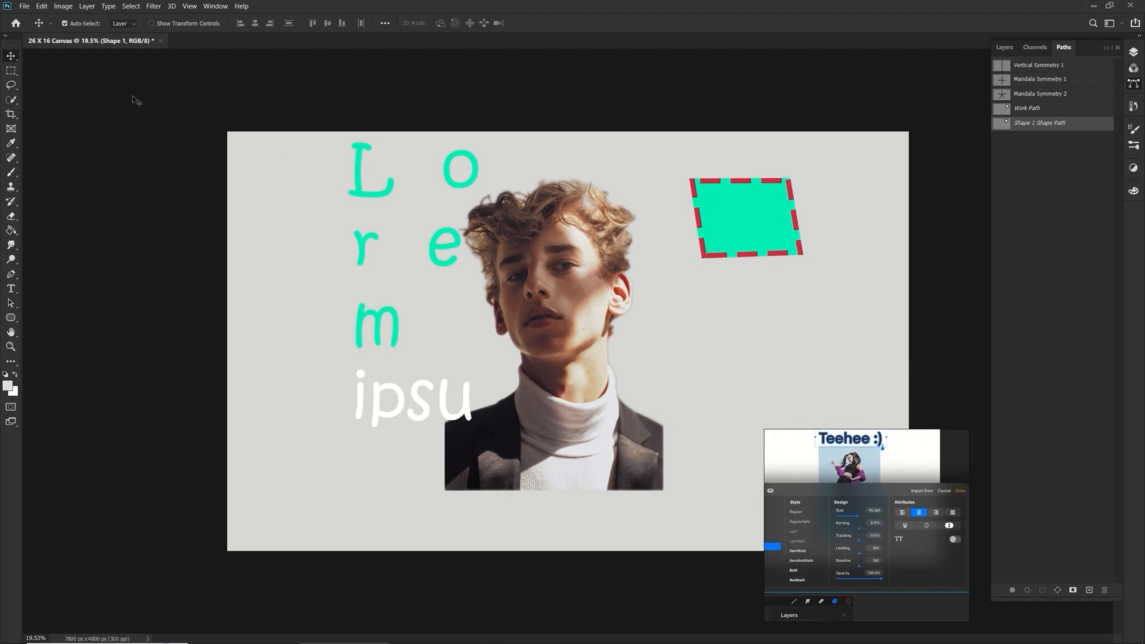
Step: Select the "Lorem ipsu" characters in the text box and change their font to Arial
left_click(11, 290)
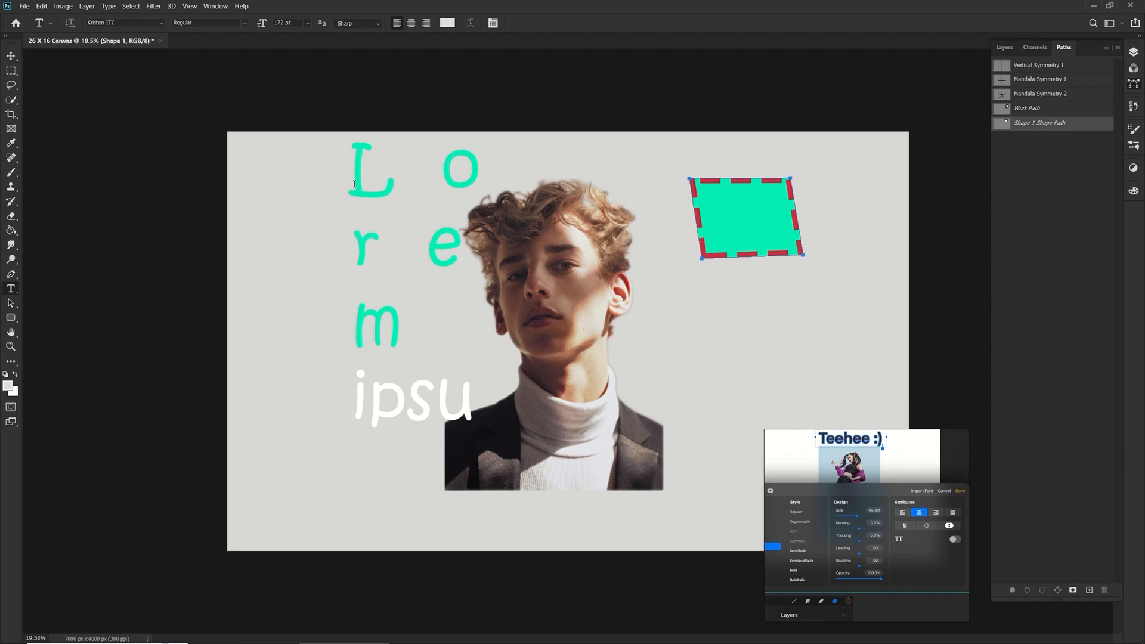
left_click(359, 164)
key("ctrl+a")
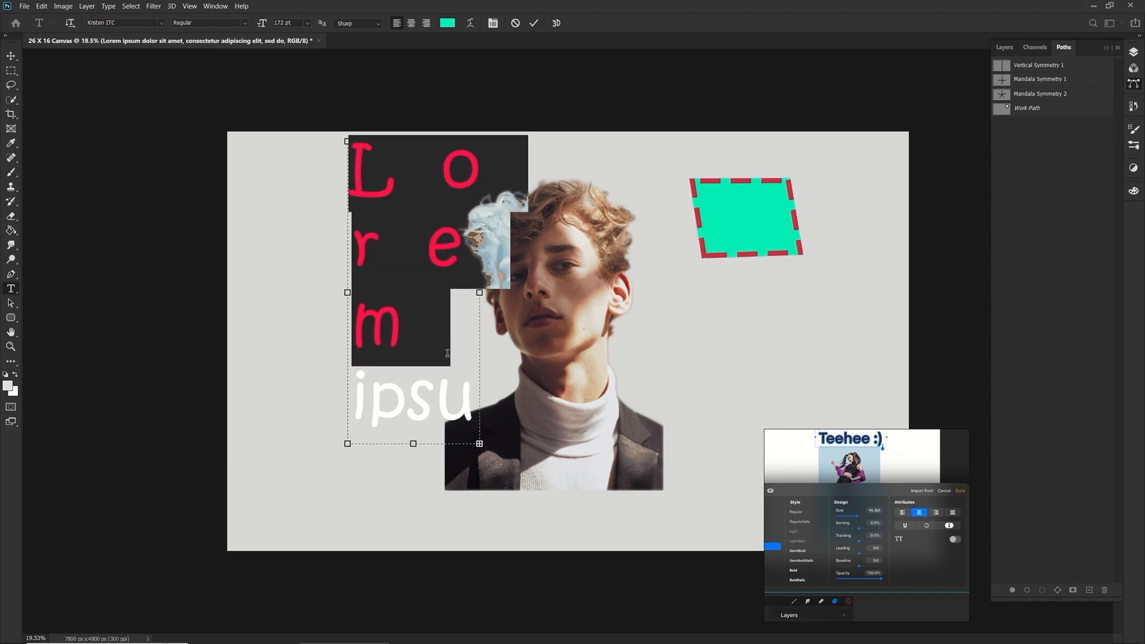
left_click(160, 23)
left_click(229, 33)
left_click(245, 25)
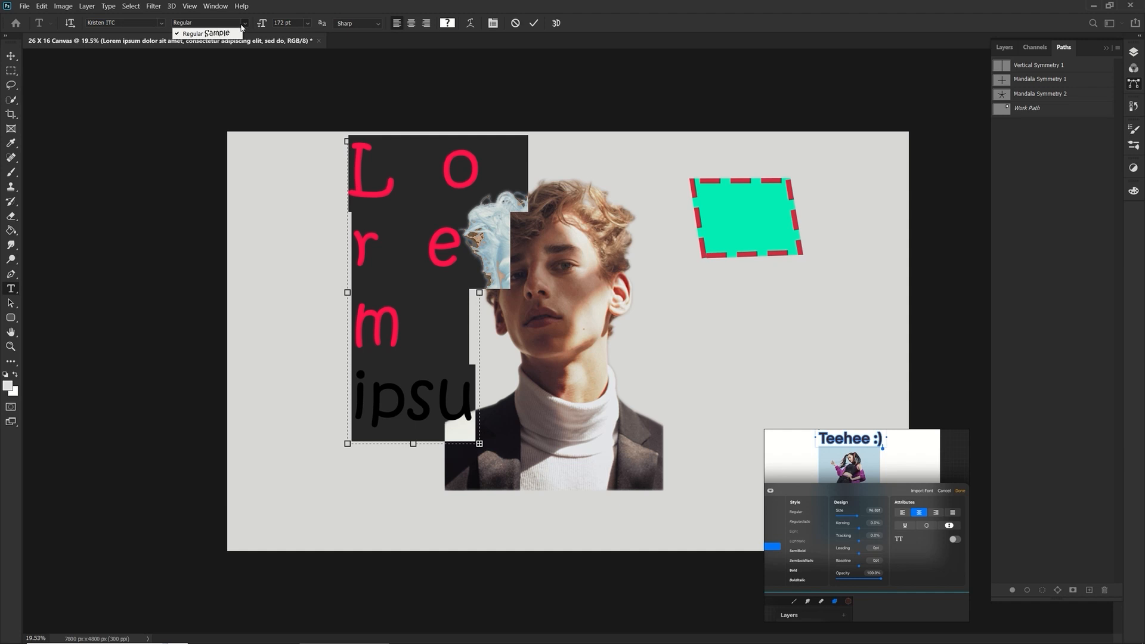
left_click(161, 24)
left_click(161, 23)
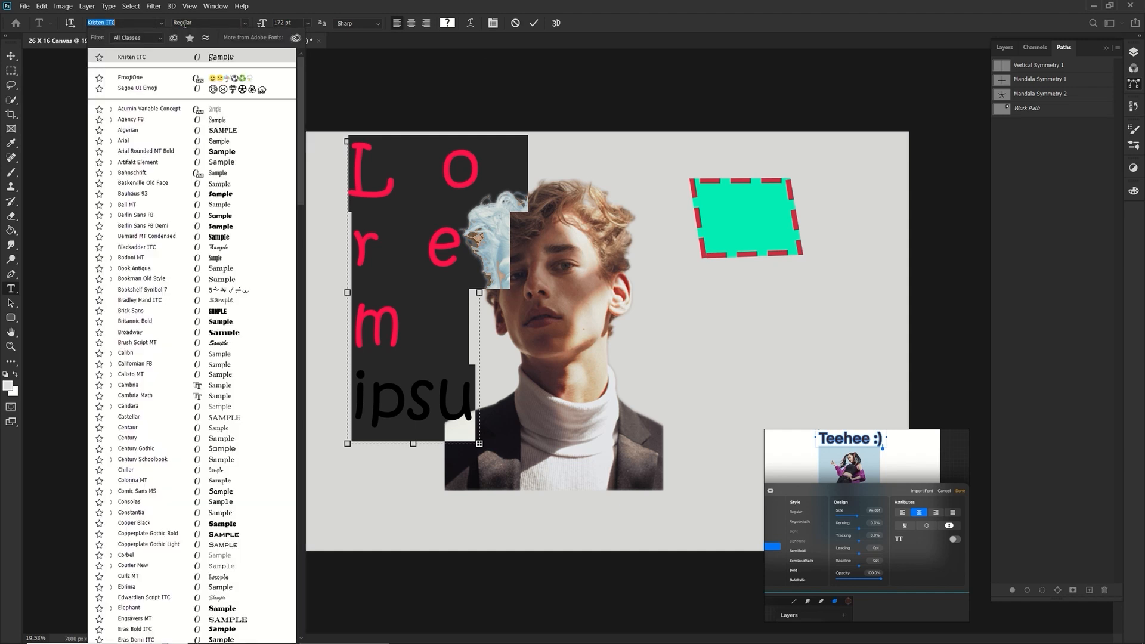
left_click(139, 141)
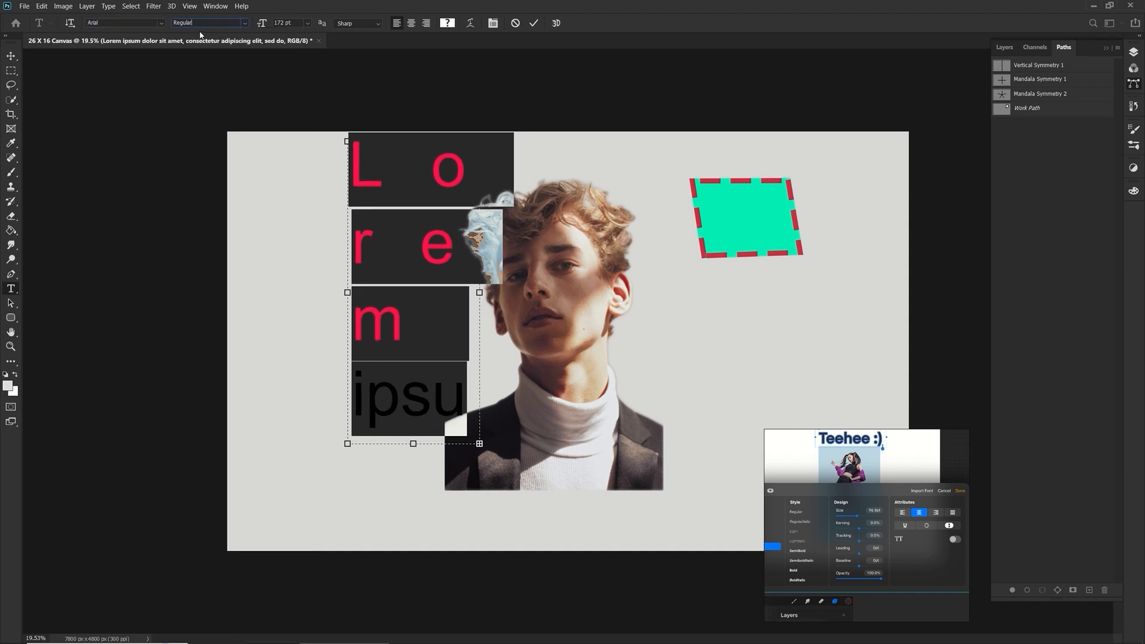
Step: Make the selected "Lorem ipsu" characters Bold and set their size to 85 pt
left_click(246, 24)
left_click(196, 88)
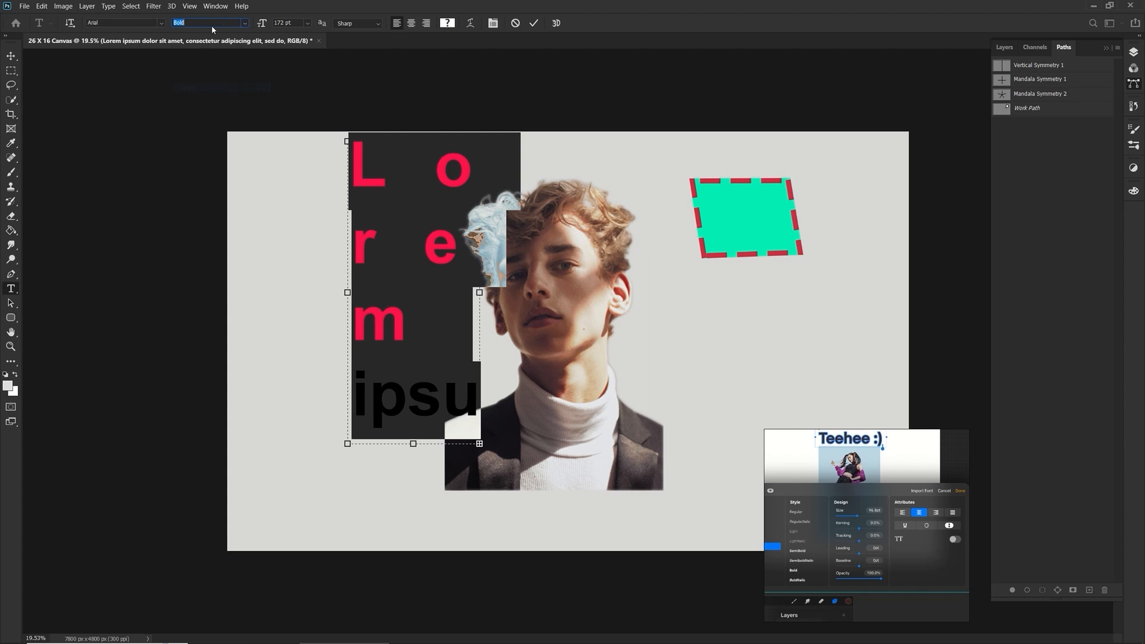
left_click(262, 23)
left_click_drag(262, 24, 213, 40)
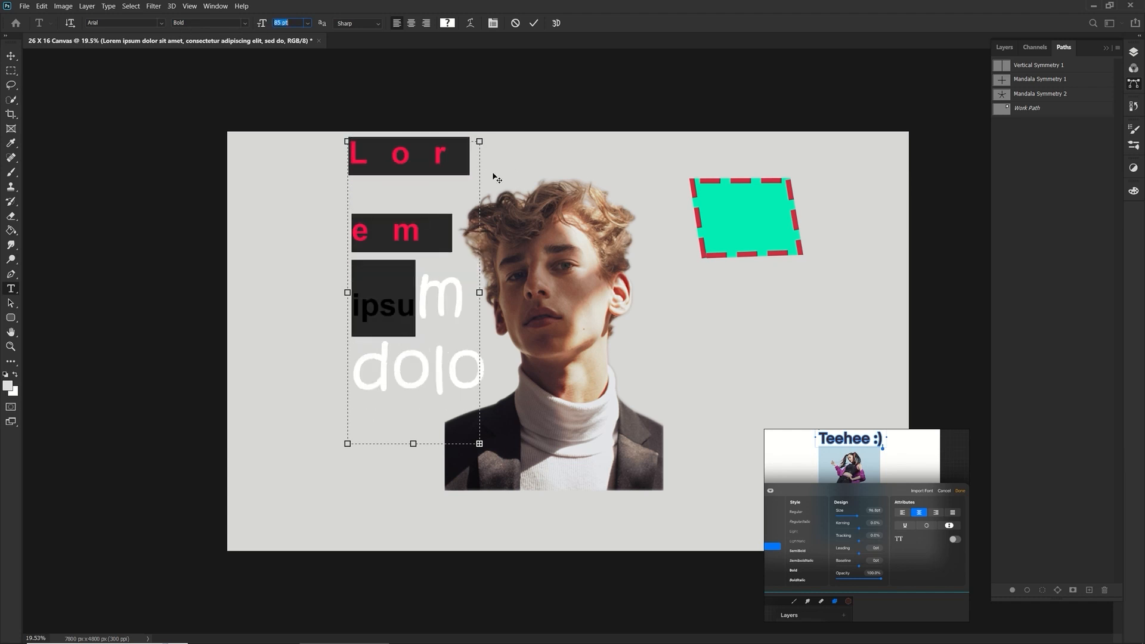
Step: Widen and shorten the text box into a strip above the portrait that fits only "Lorem ipsum" on one line
left_click_drag(477, 286, 568, 292)
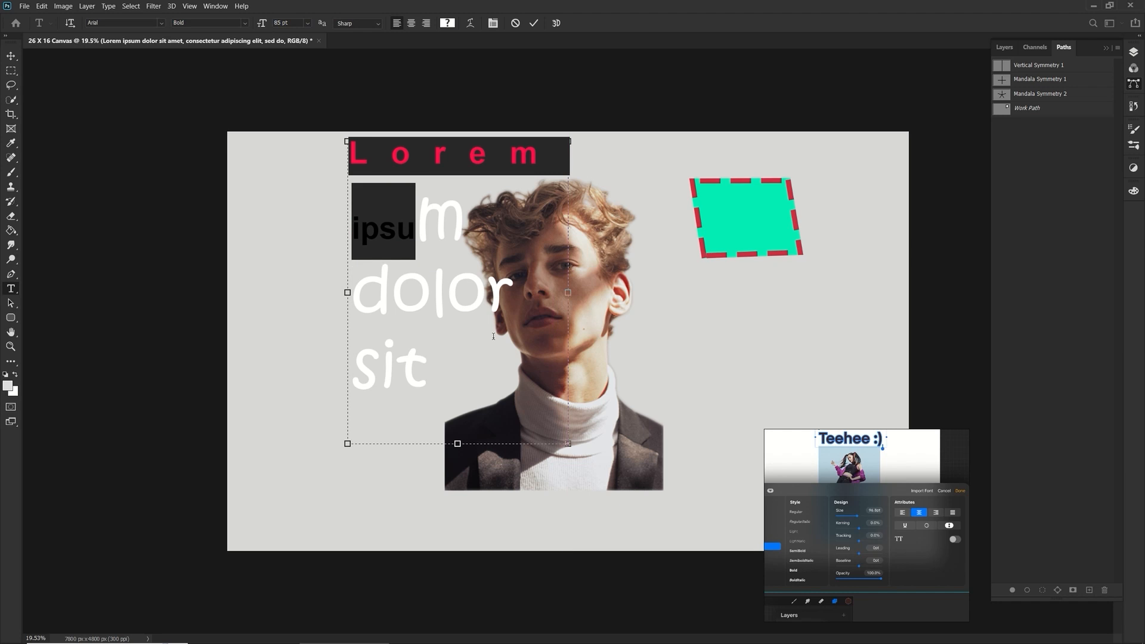
left_click_drag(458, 443, 457, 199)
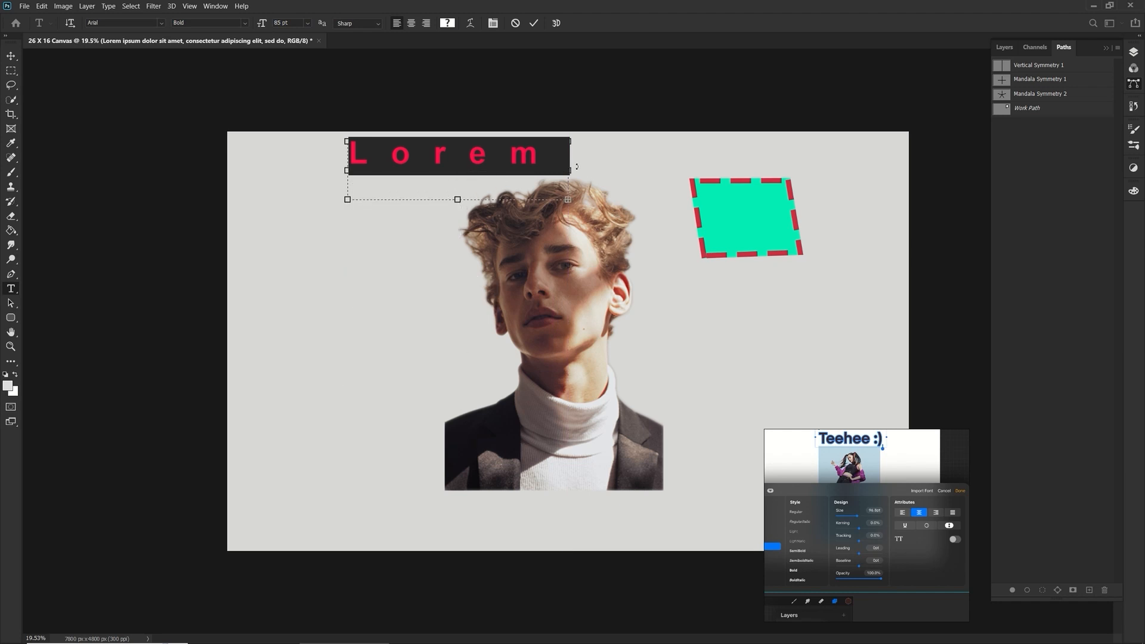
left_click_drag(572, 170, 278, 188)
Step: Place the text cursor after the last m of "ipsum" and set the type size there to 161 pt
left_click(684, 181)
left_click(472, 184)
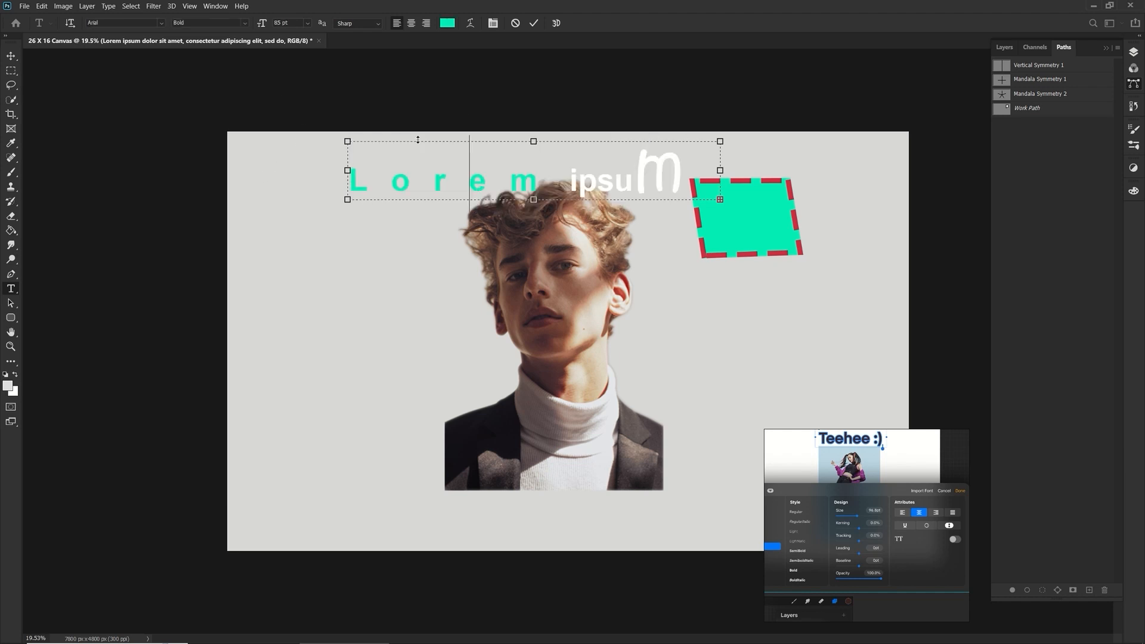
left_click(694, 170)
left_click_drag(270, 24, 257, 25)
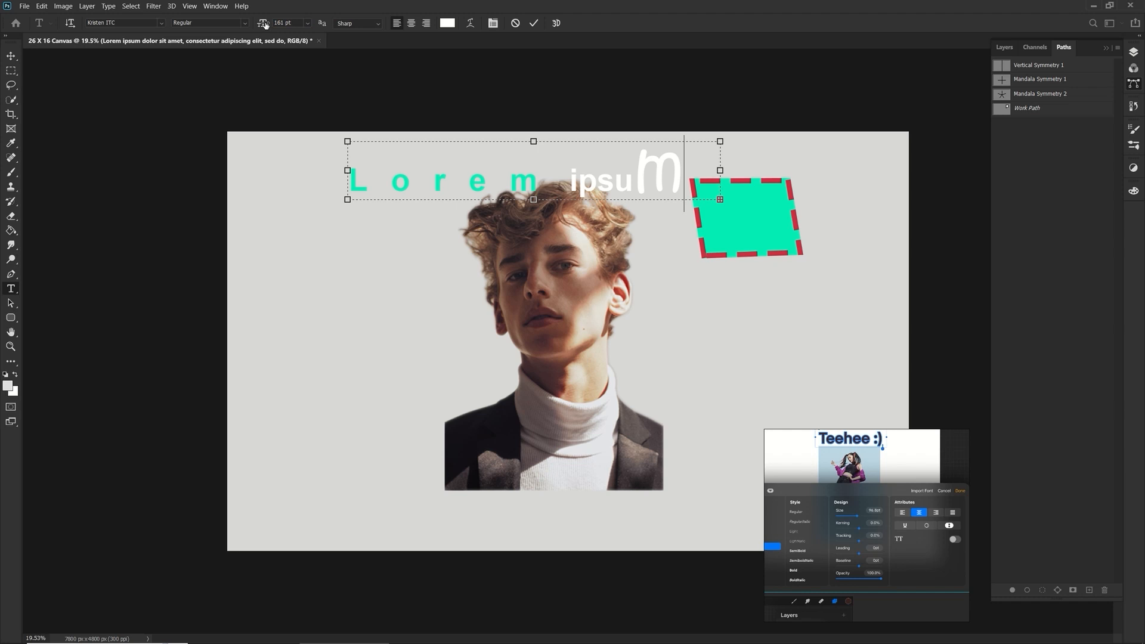
Step: Try other anti-aliasing methods on the text, including Smooth, and return it to Sharp
left_click(377, 24)
left_click(350, 52)
left_click(376, 24)
left_click(352, 62)
left_click(377, 24)
left_click(344, 66)
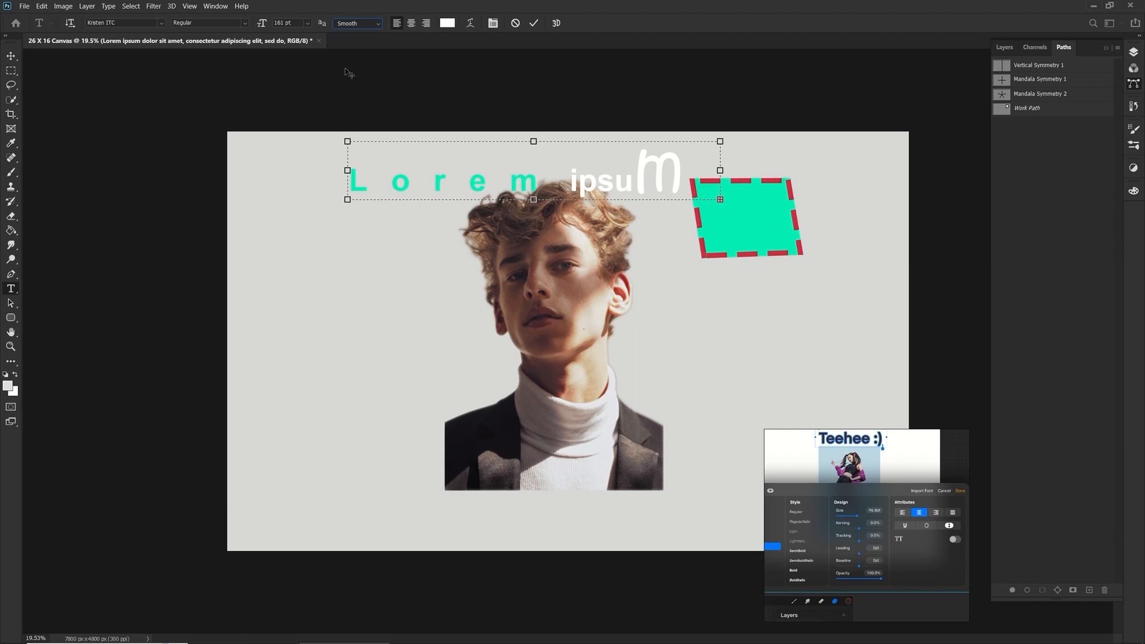
left_click(376, 24)
left_click(355, 41)
Step: Switch the "Lorem ipsum" text to vertical orientation and back to horizontal
left_click(70, 23)
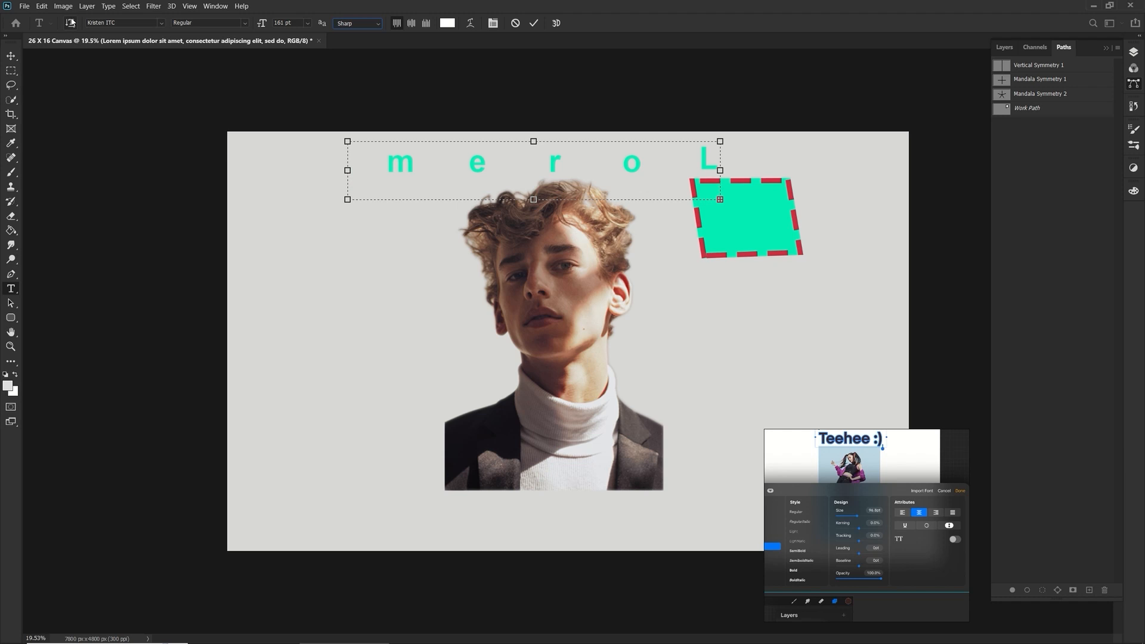
left_click(69, 23)
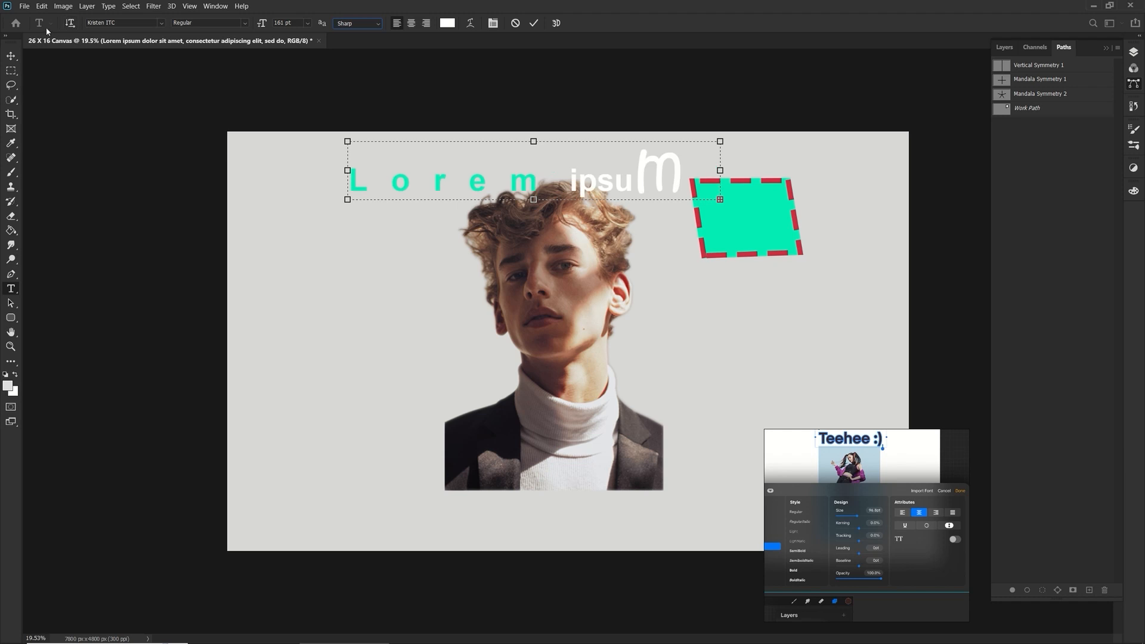